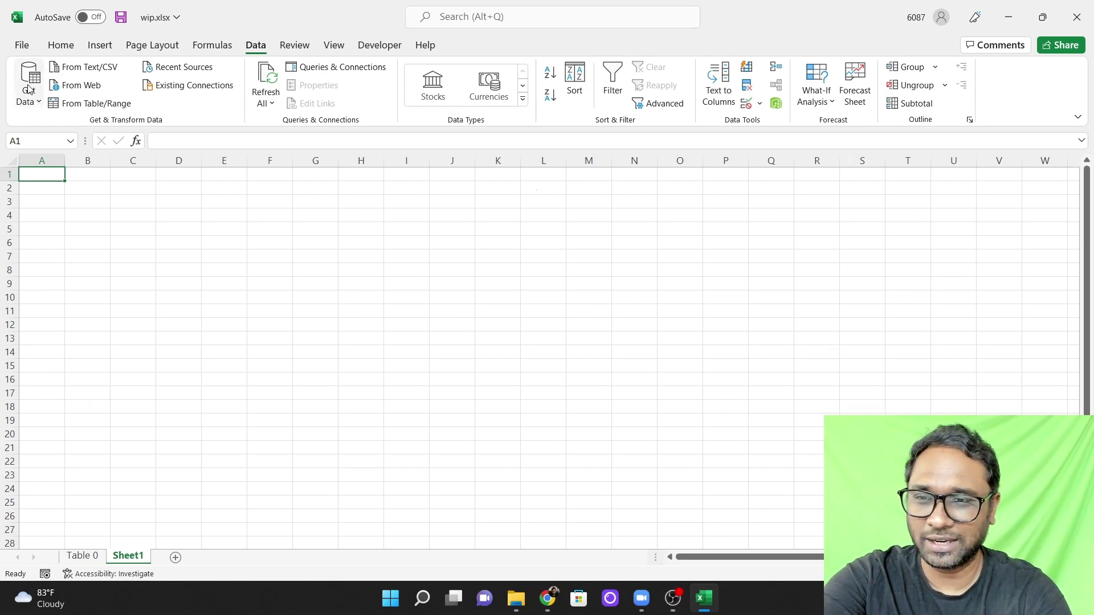
Step: Switch to Chrome and search the web for "atul auto moneycontrol financial statements"
{"action": "left_click", "coordinate": [74, 88]}
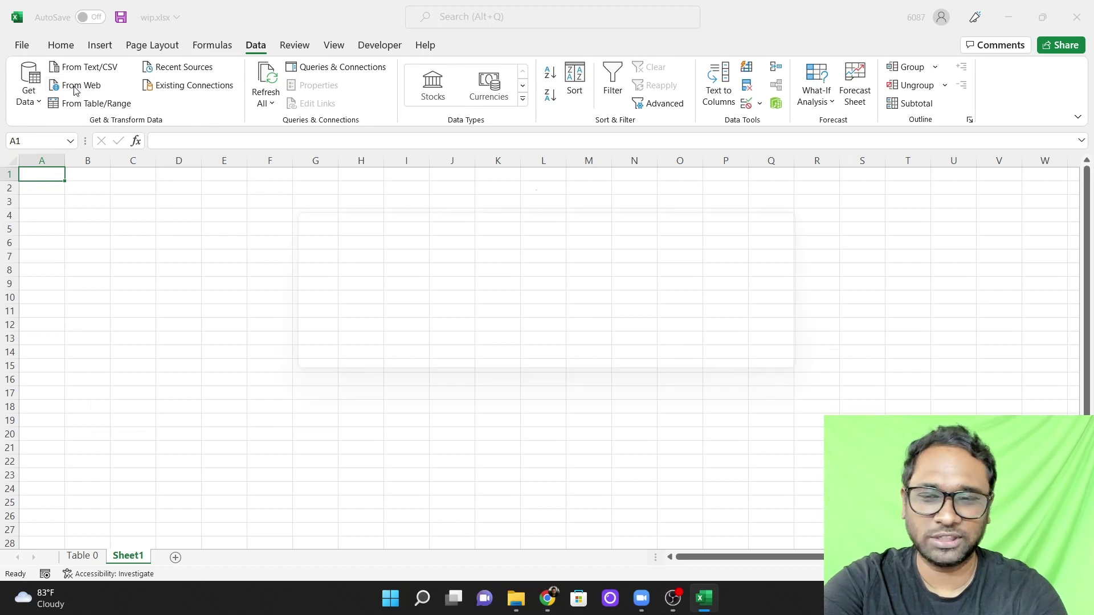
{"action": "key", "text": "alt+Tab"}
{"action": "key", "text": "alt+Tab"}
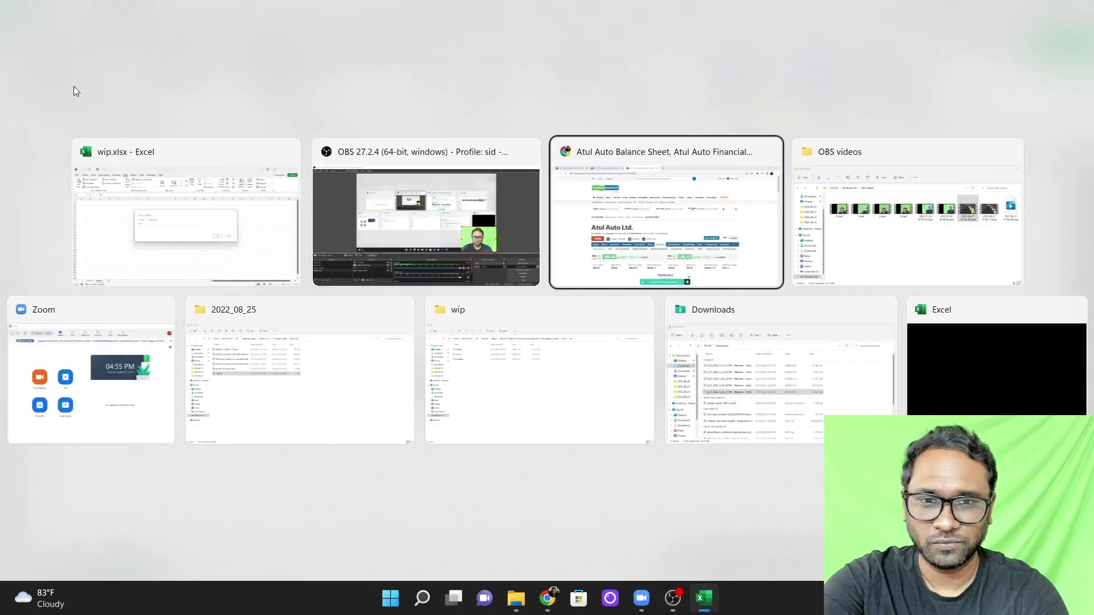
{"action": "scroll", "coordinate": [542, 342], "scroll_direction": "down", "scroll_amount": 4}
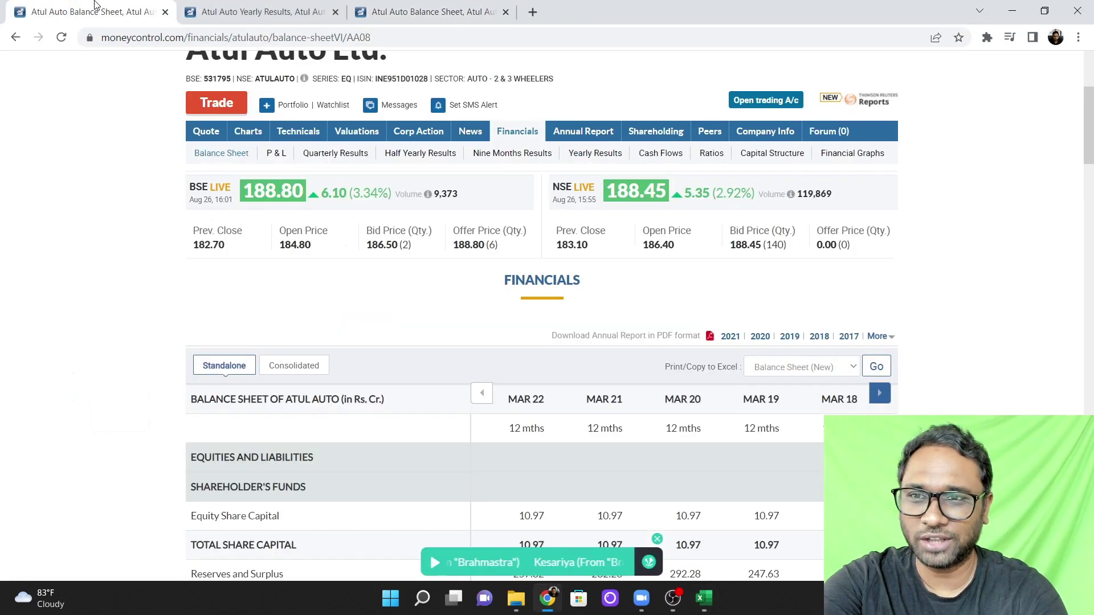
{"action": "left_click", "coordinate": [130, 39]}
{"action": "type", "text": "z"}
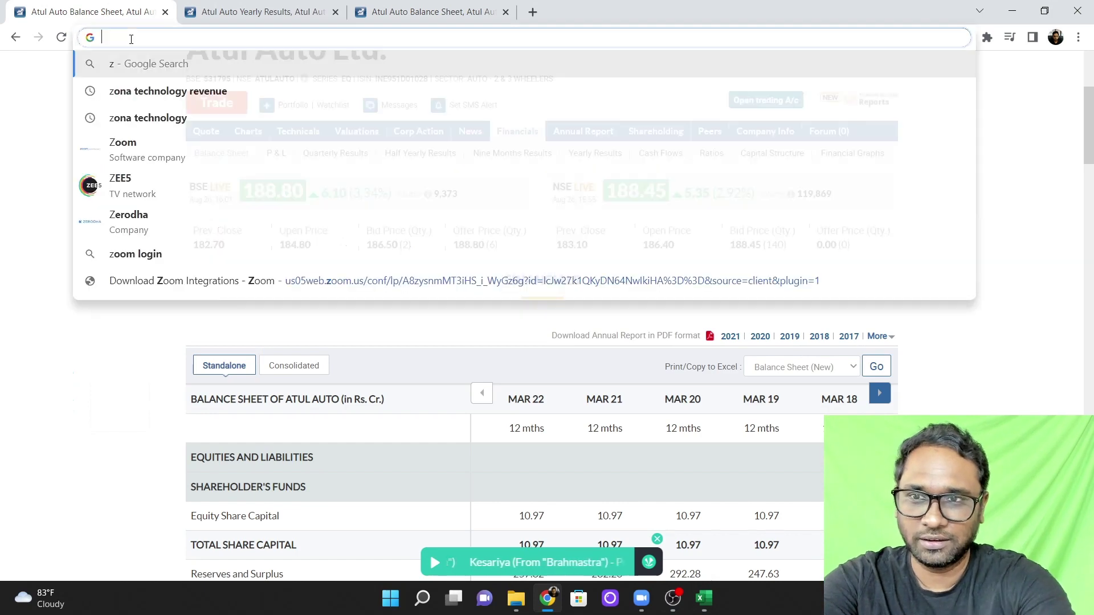
{"action": "key", "text": "BackSpace"}
{"action": "type", "text": "atul auto moneycontrol financial statements"}
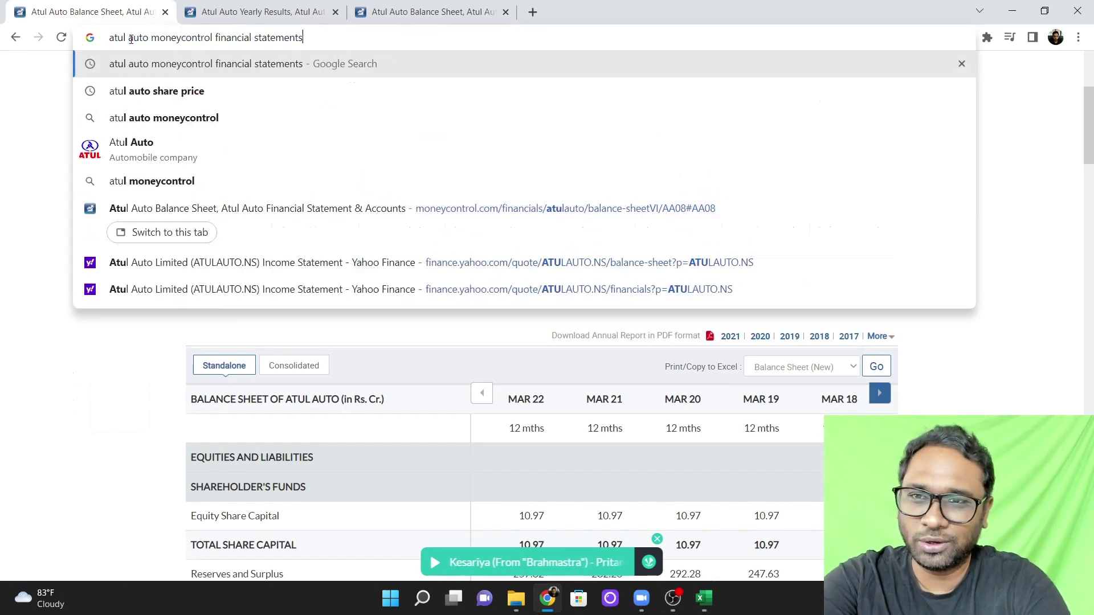
{"action": "key", "text": "Right"}
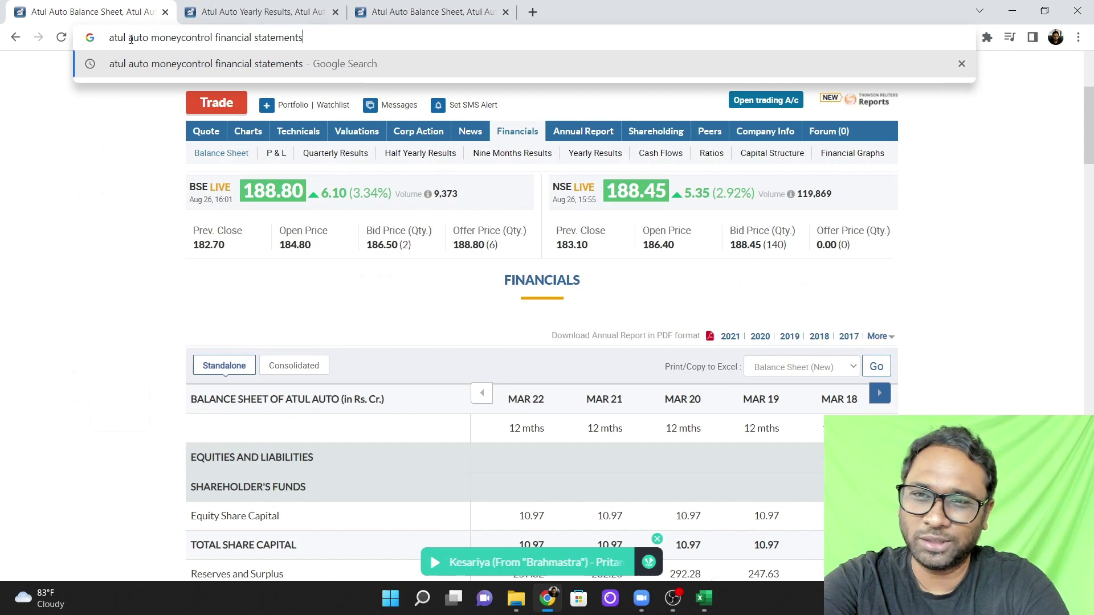
{"action": "key", "text": "Return"}
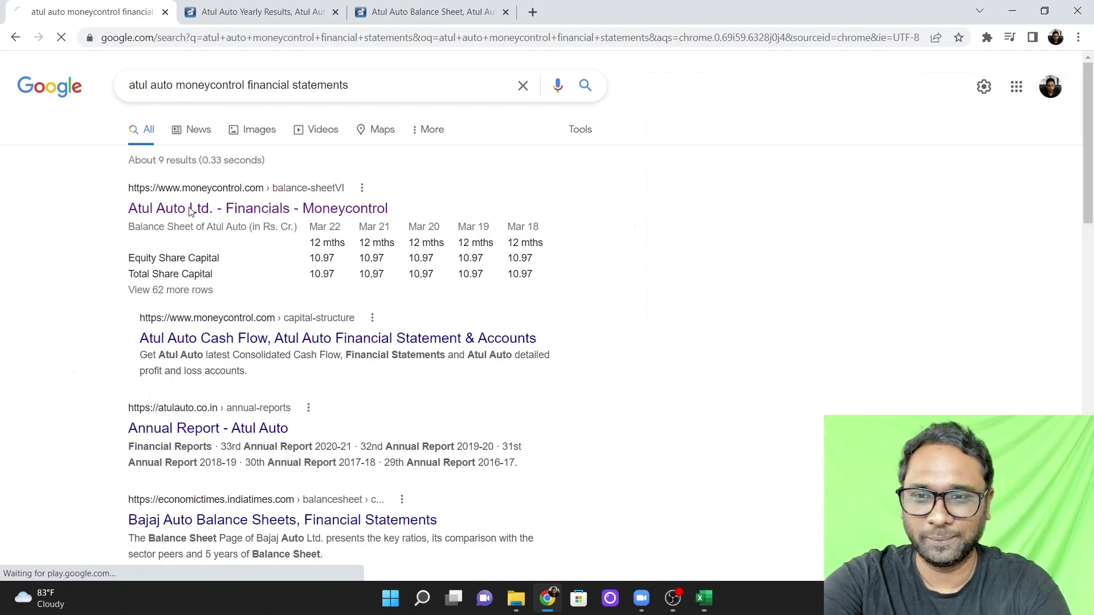
Step: Open the Moneycontrol financials result for Atul Auto Ltd., go to its Yearly Results page and copy that page's URL
{"action": "left_click", "coordinate": [191, 211]}
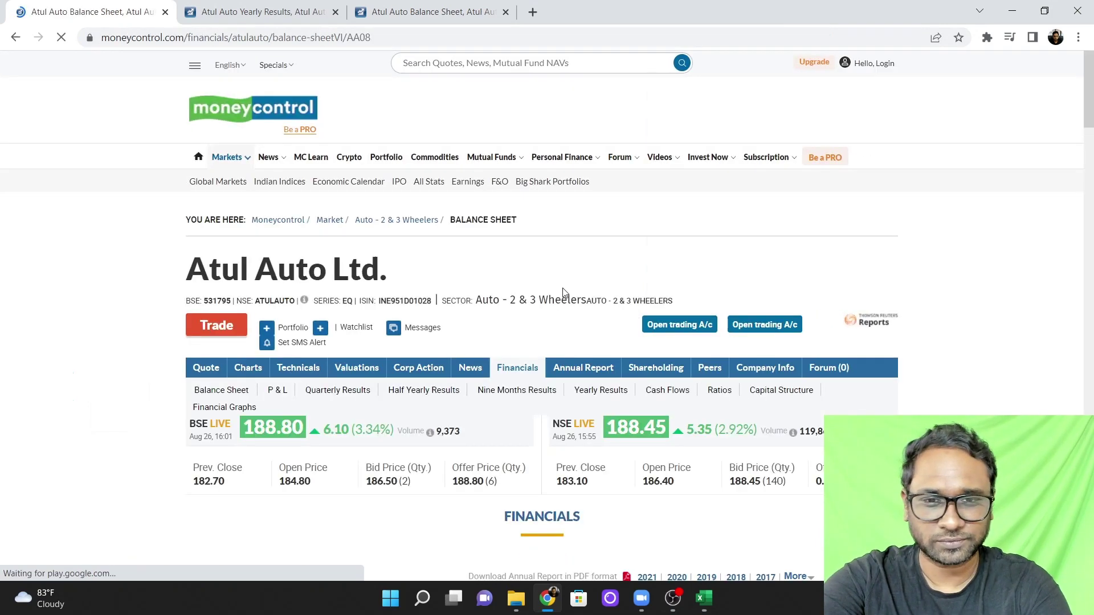
{"action": "scroll", "coordinate": [662, 418], "scroll_direction": "down", "scroll_amount": 10}
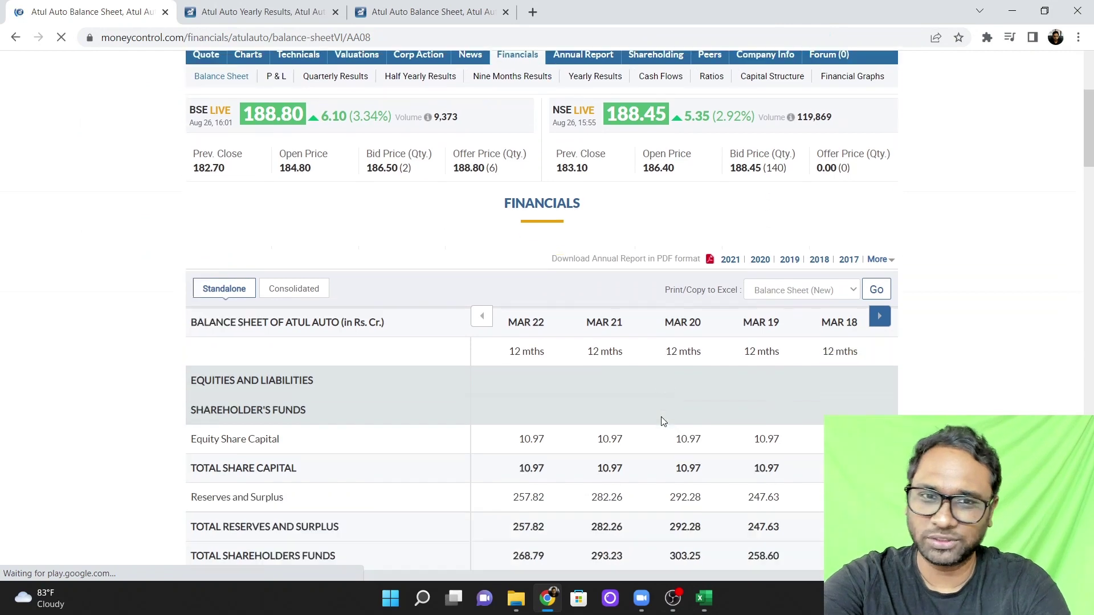
{"action": "scroll", "coordinate": [661, 420], "scroll_direction": "up", "scroll_amount": 2}
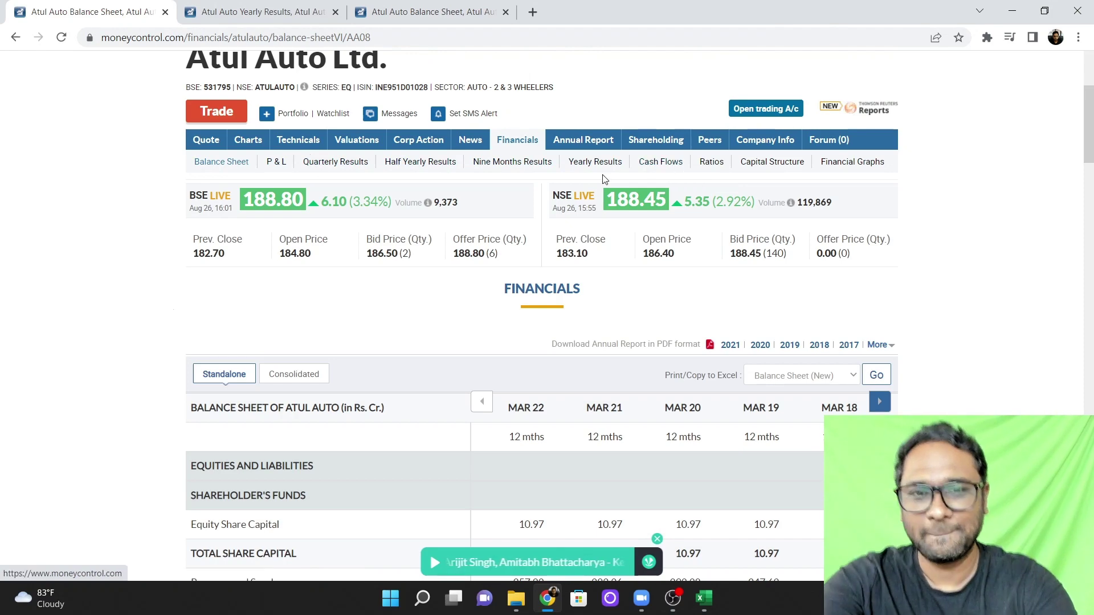
{"action": "left_click", "coordinate": [593, 163]}
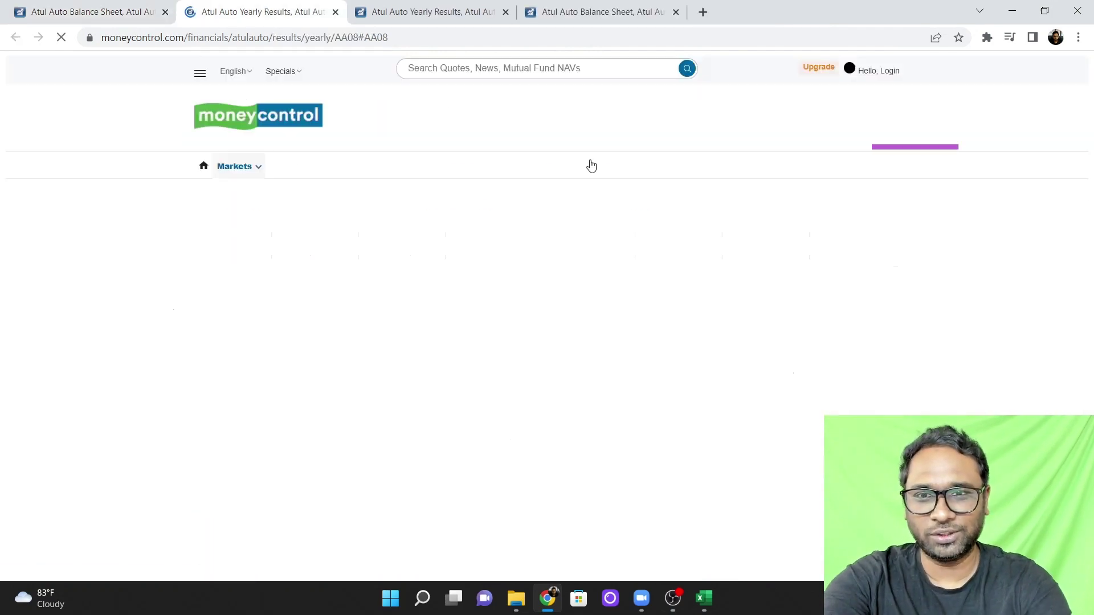
{"action": "left_click", "coordinate": [406, 41]}
{"action": "key", "text": "ctrl+c"}
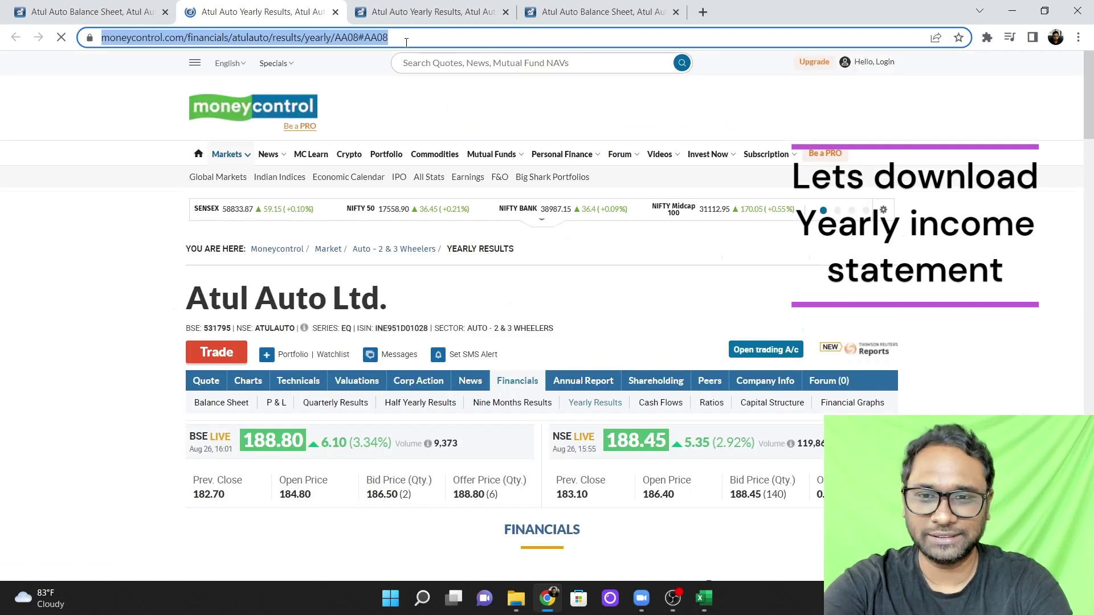
Step: Switch to Excel and start a fresh web data import using the copied Moneycontrol yearly results URL
{"action": "key", "text": "alt+Tab"}
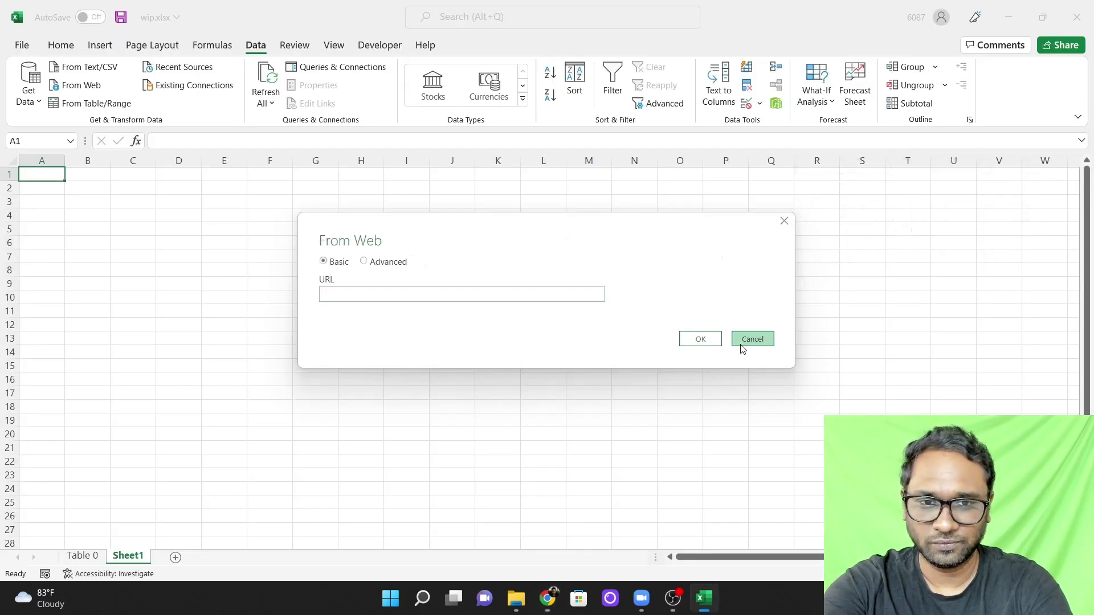
{"action": "left_click", "coordinate": [741, 343]}
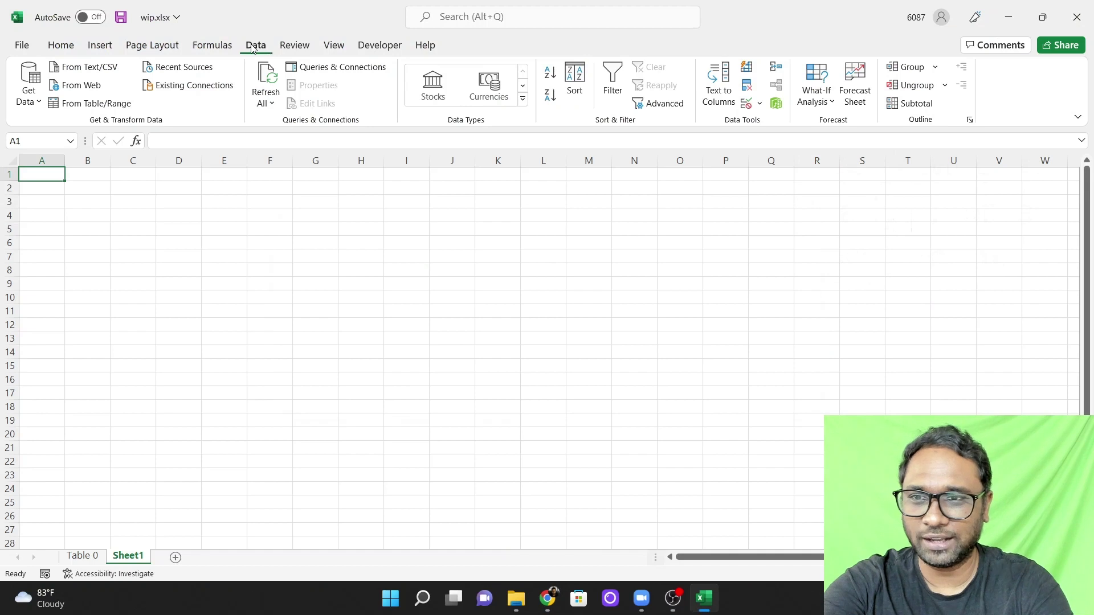
{"action": "left_click", "coordinate": [76, 85]}
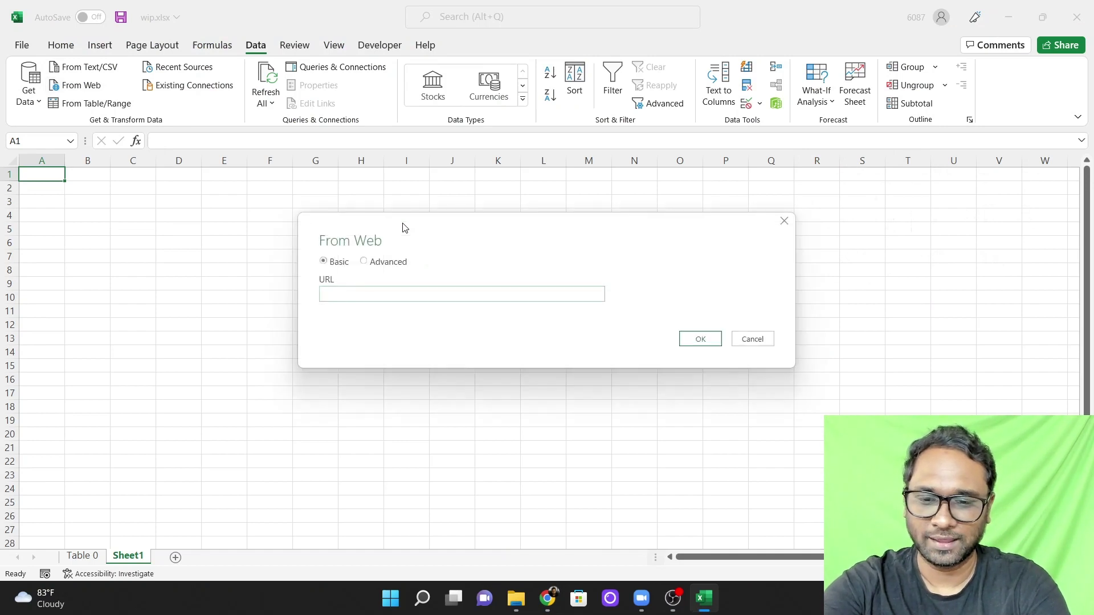
{"action": "key", "text": "ctrl+v"}
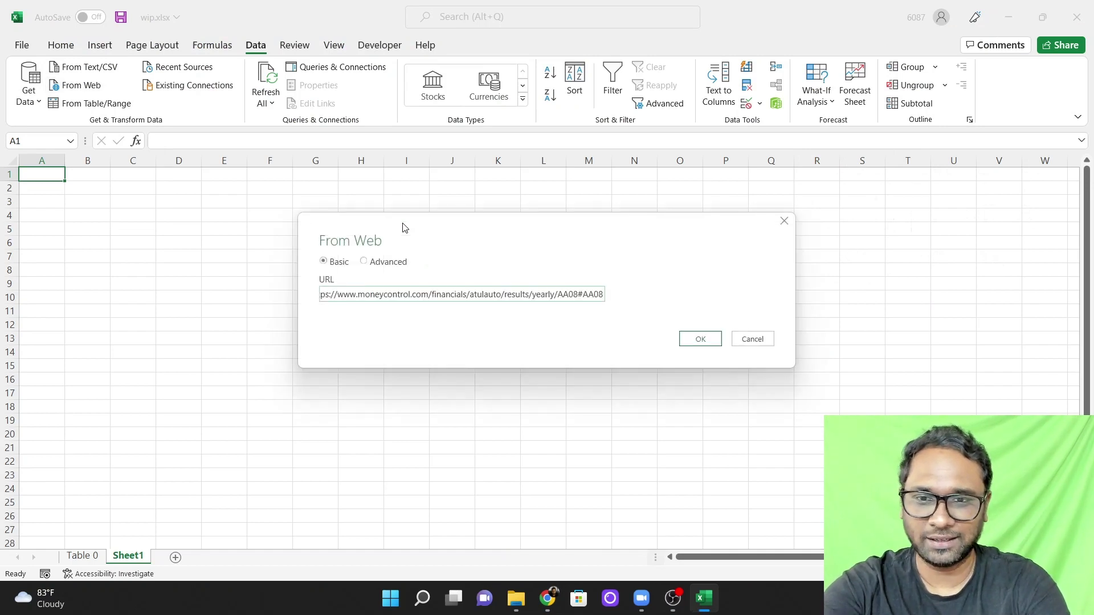
{"action": "left_click", "coordinate": [700, 339]}
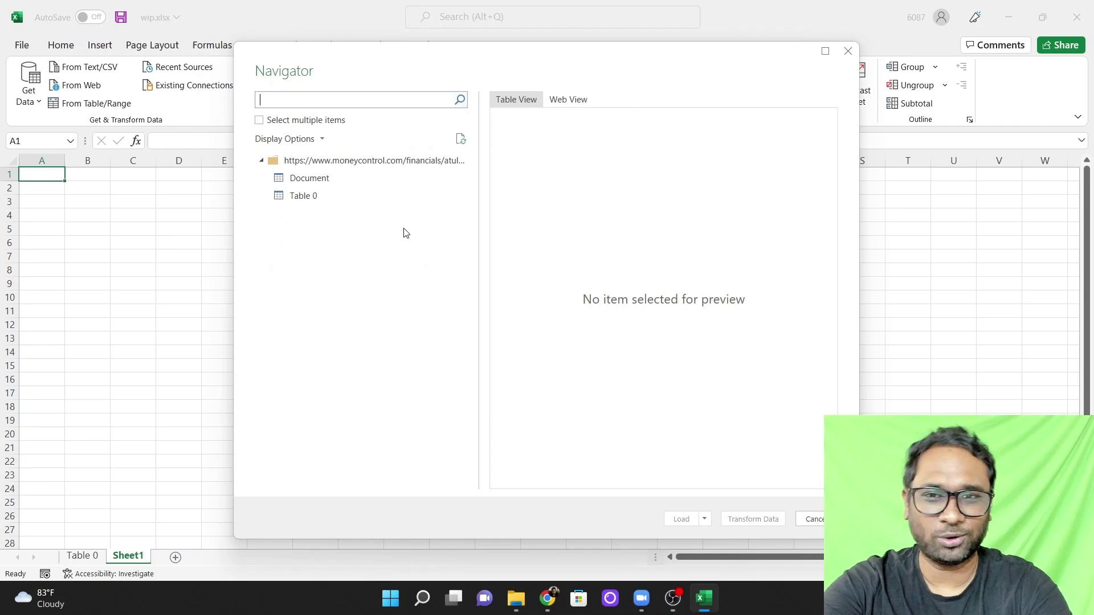
Step: Preview the Document and Table 0 items, and open Table 0 for transformation in the Power Query Editor
{"action": "left_click", "coordinate": [307, 180]}
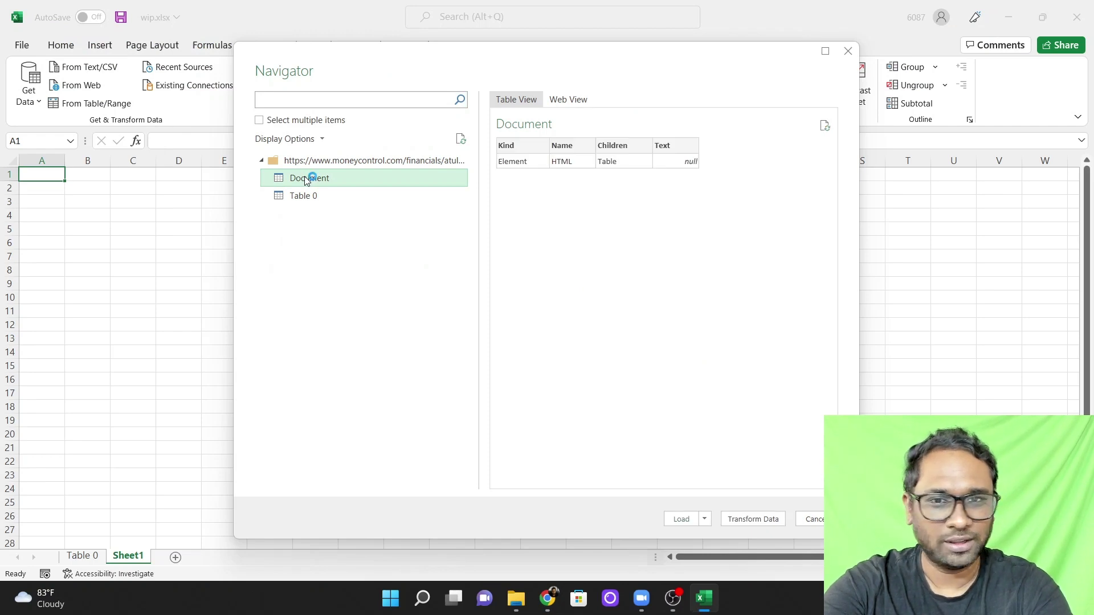
{"action": "left_click", "coordinate": [311, 205]}
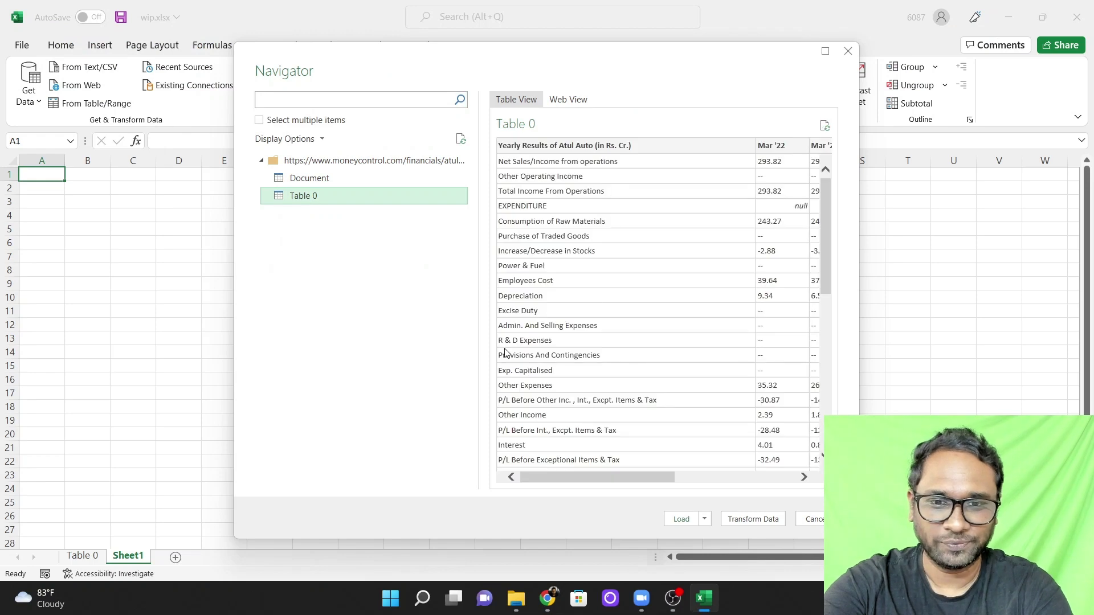
{"action": "left_click_drag", "start_coordinate": [562, 477], "coordinate": [535, 483]}
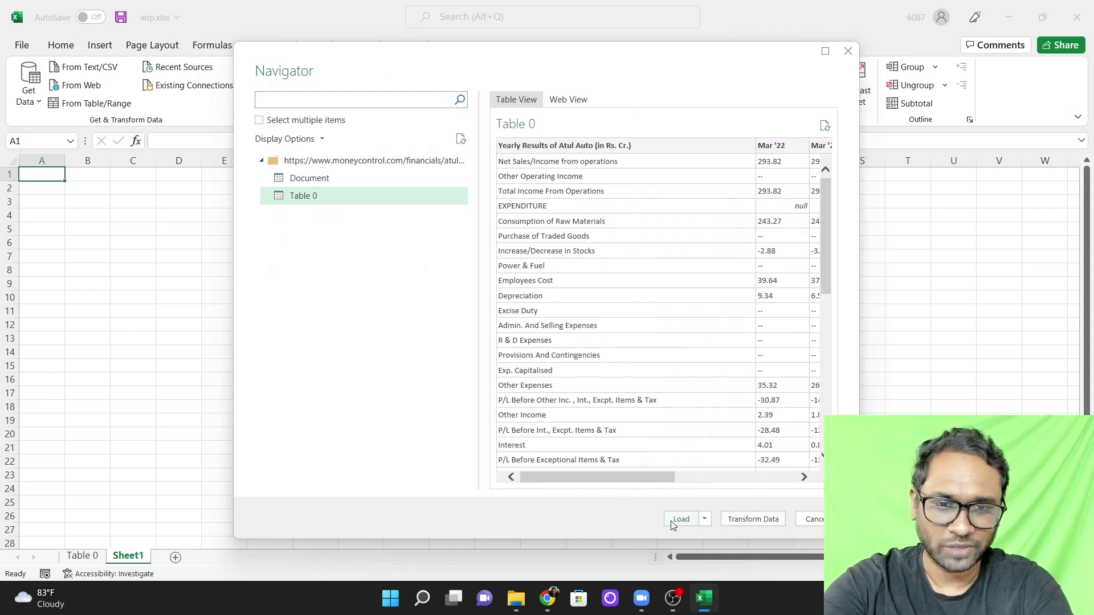
{"action": "left_click", "coordinate": [753, 519]}
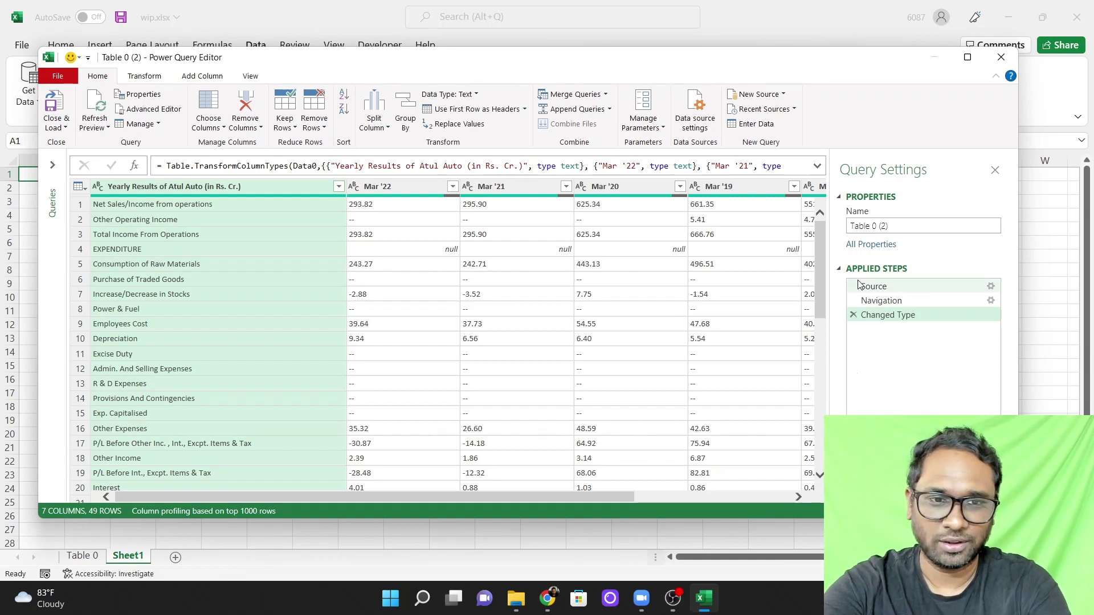
Step: Examine the first rows of the yearly results across all year columns in the query preview
{"action": "left_click", "coordinate": [375, 207]}
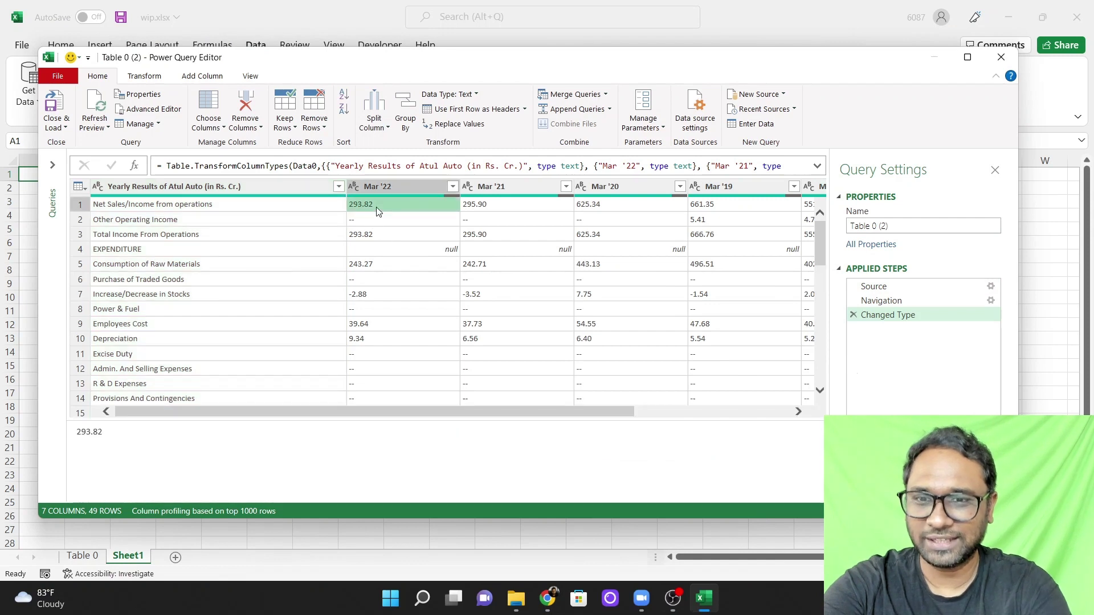
{"action": "key", "text": "Left"}
{"action": "key", "text": "Down"}
{"action": "key", "text": "Right"}
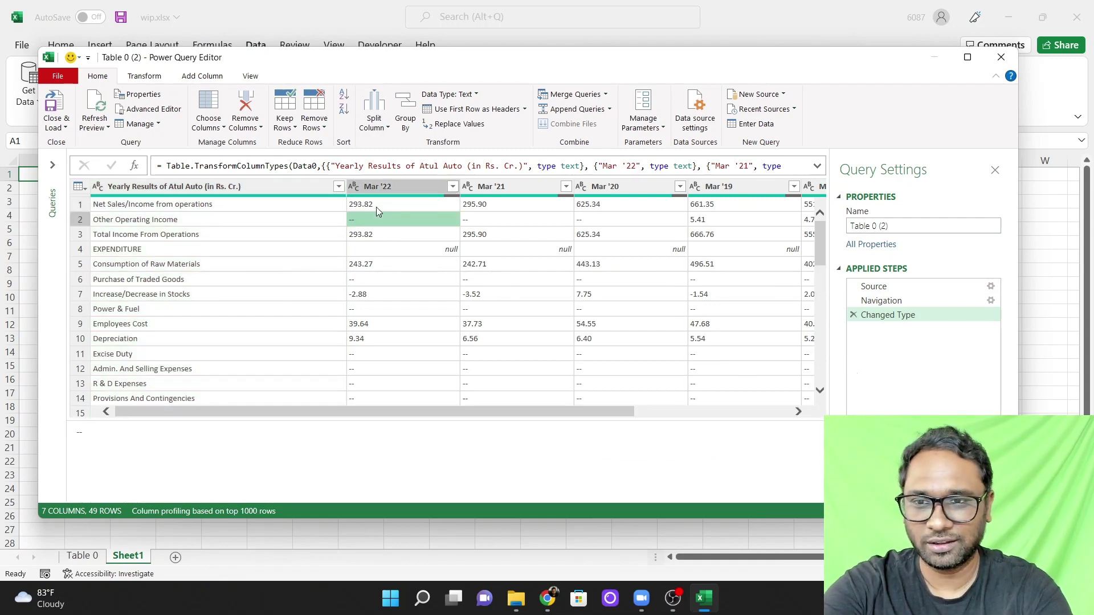
{"action": "key", "text": "Down"}
{"action": "key", "text": "Right"}
{"action": "key", "text": "Right"}
{"action": "key", "text": "Right"}
{"action": "key", "text": "Right"}
{"action": "key", "text": "Right"}
{"action": "key", "text": "Left"}
{"action": "key", "text": "Left"}
{"action": "key", "text": "Left"}
{"action": "key", "text": "Left"}
{"action": "key", "text": "Left"}
{"action": "key", "text": "Left"}
{"action": "key", "text": "Left"}
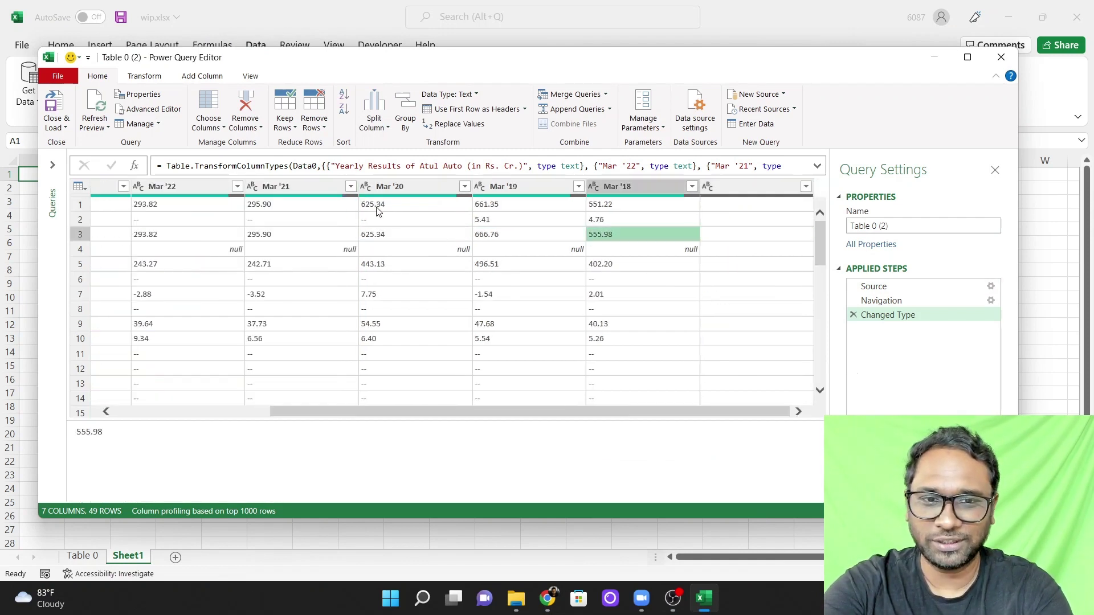
{"action": "key", "text": "Right"}
{"action": "key", "text": "Right"}
{"action": "key", "text": "Right"}
{"action": "key", "text": "Right"}
{"action": "key", "text": "Right"}
{"action": "key", "text": "Right"}
{"action": "key", "text": "Right"}
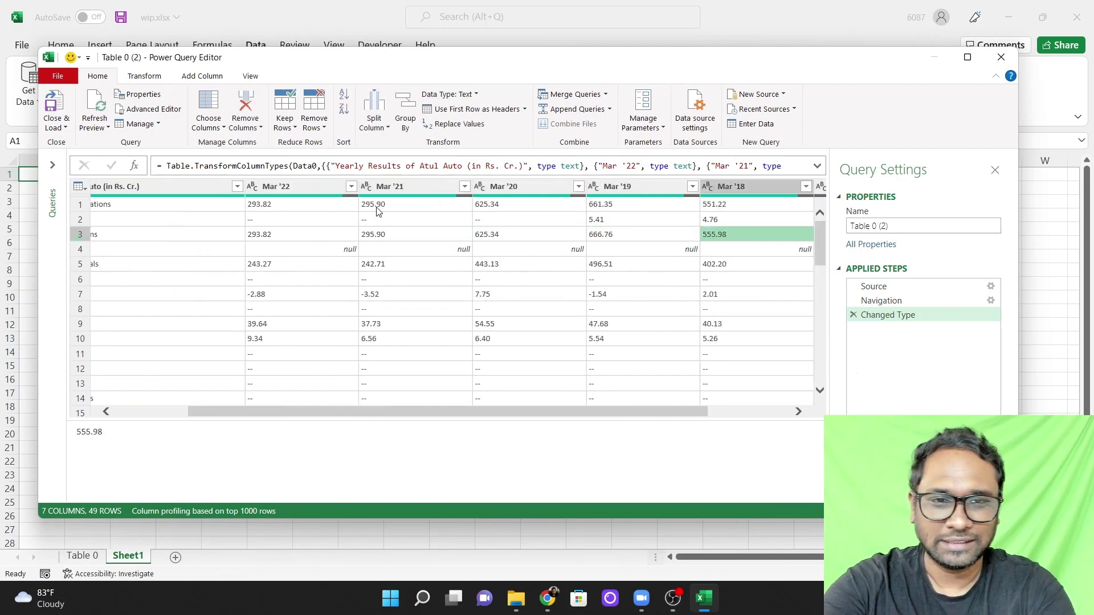
Step: Remove the unnamed empty column after Mar '18 from the query
{"action": "right_click", "coordinate": [743, 187]}
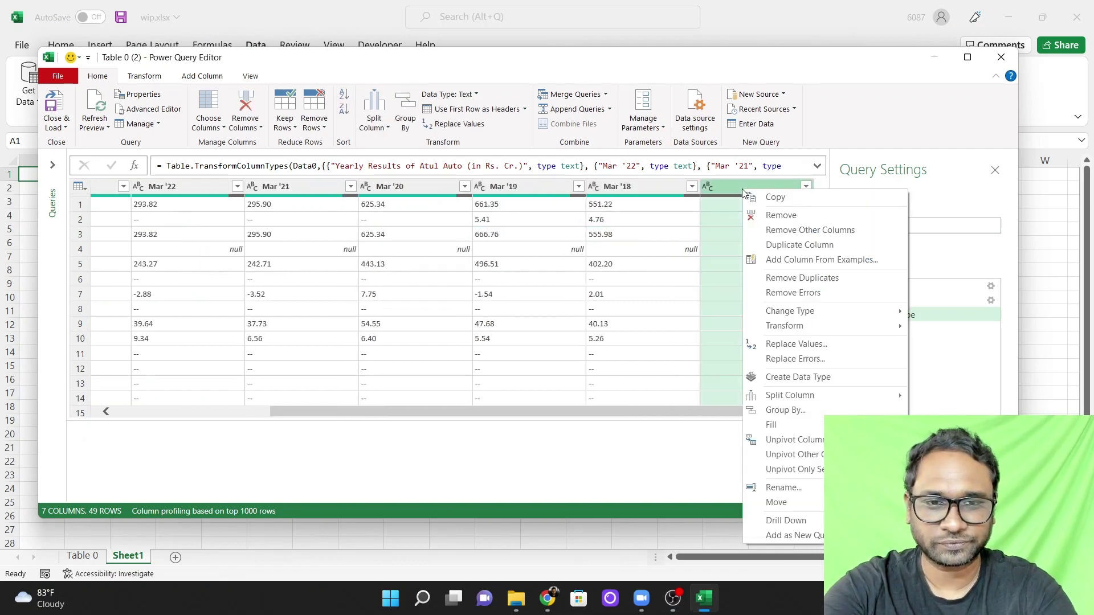
{"action": "left_click", "coordinate": [765, 221]}
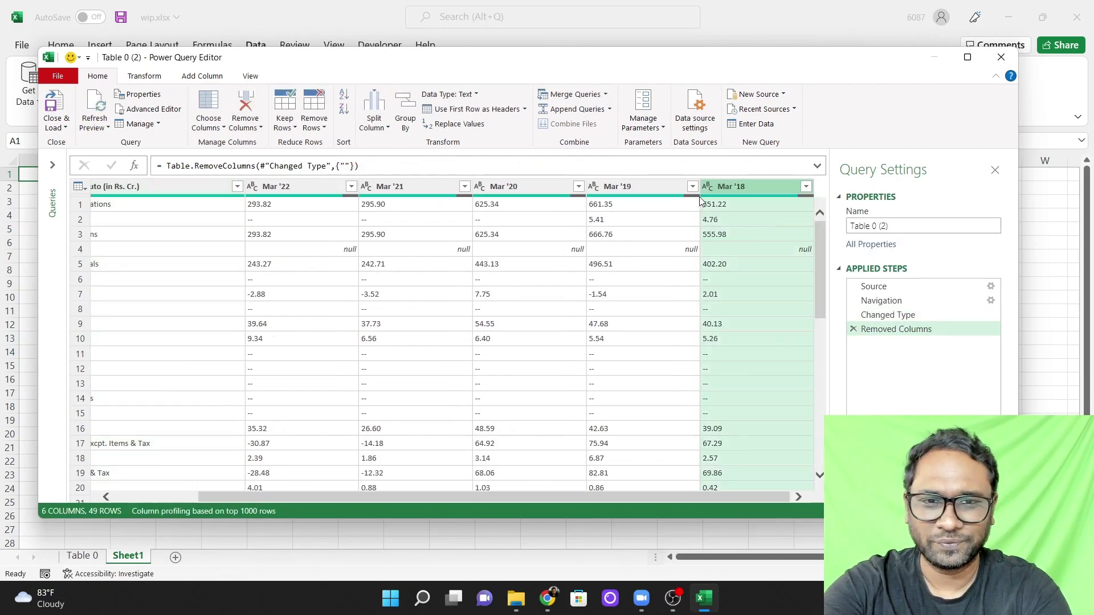
{"action": "left_click", "coordinate": [158, 497]}
Step: Delete the Changed Type step from the query's applied steps and confirm the deletion
{"action": "left_click", "coordinate": [889, 316]}
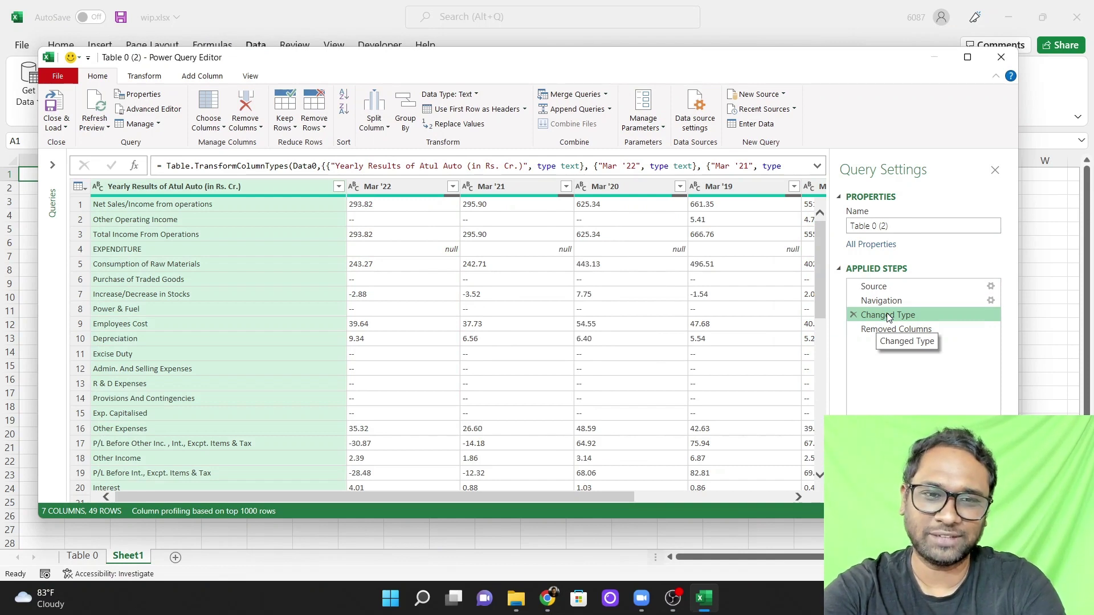
{"action": "left_click", "coordinate": [854, 315]}
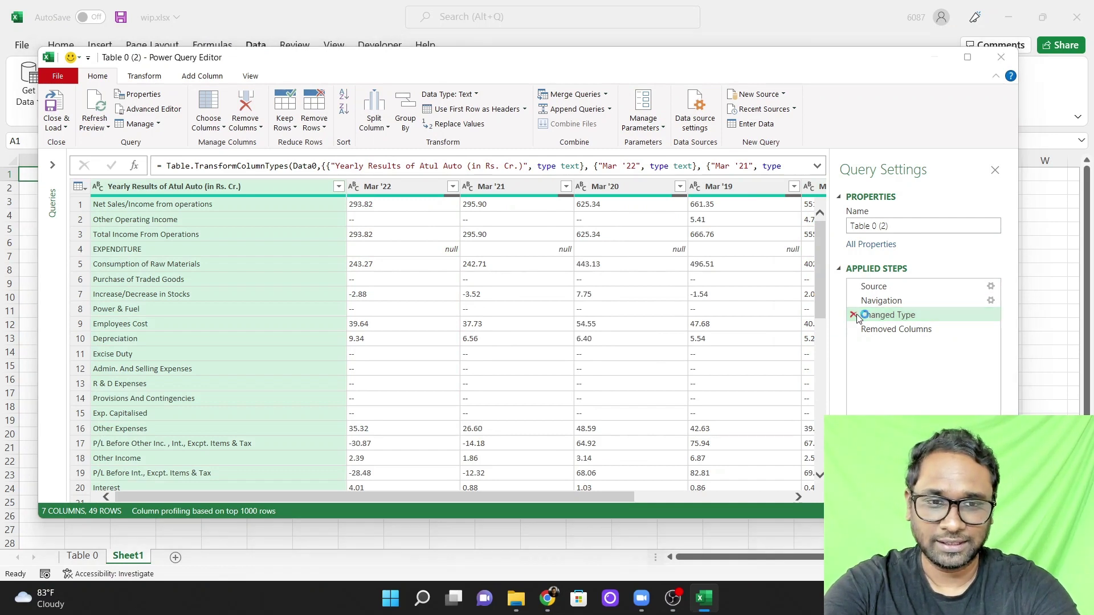
{"action": "left_click", "coordinate": [613, 325]}
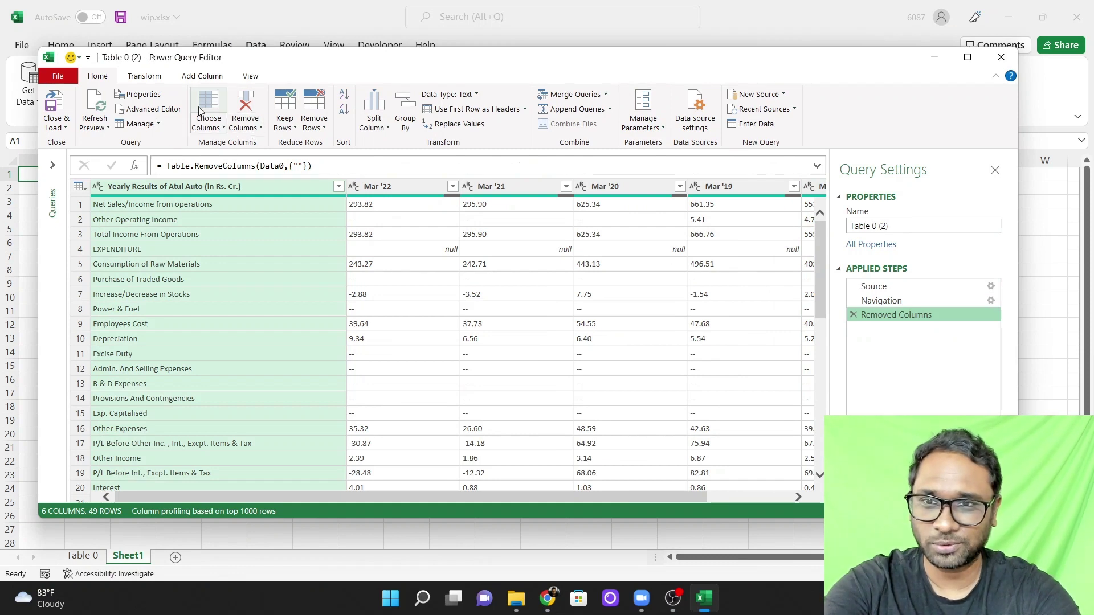
Step: Close the Power Query Editor and load the yearly results query into the workbook
{"action": "left_click", "coordinate": [53, 101]}
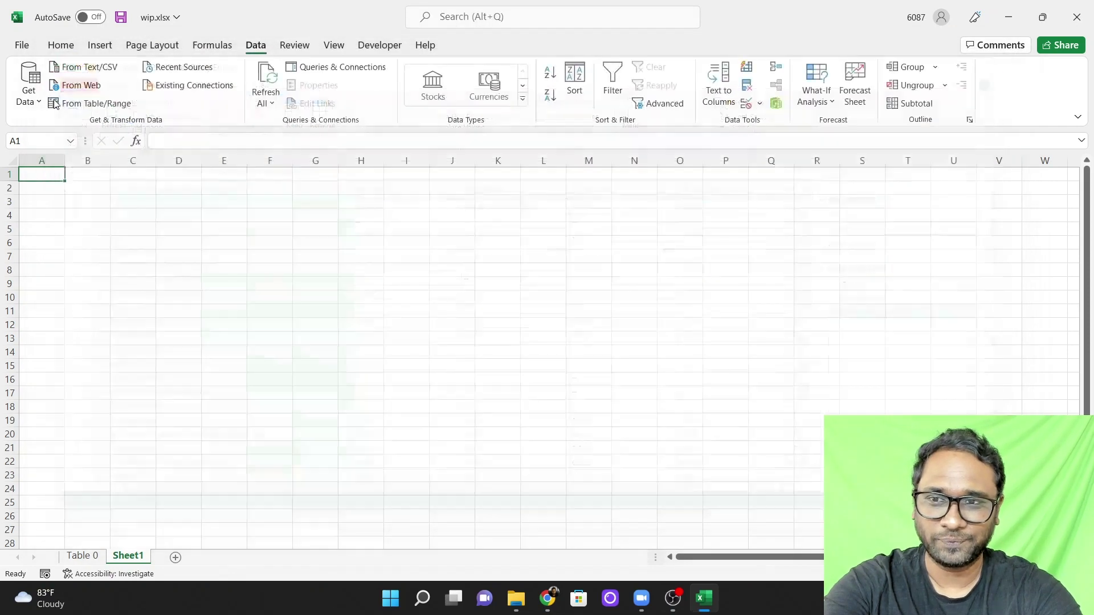
{"action": "left_click", "coordinate": [112, 216]}
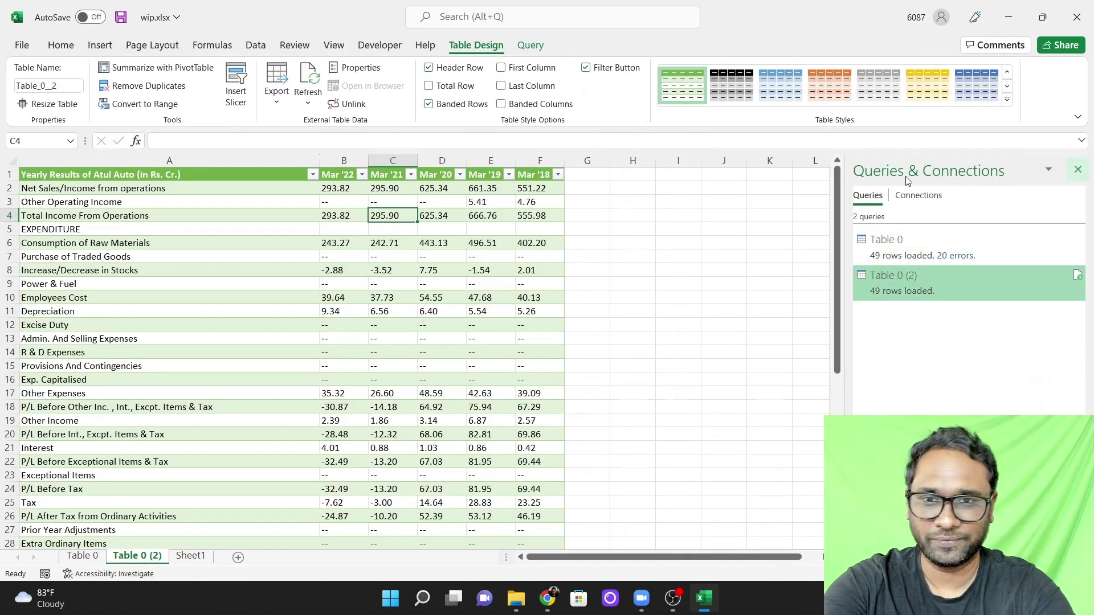
Step: Examine the loaded yearly results table across its year columns and row labels
{"action": "left_click", "coordinate": [240, 201]}
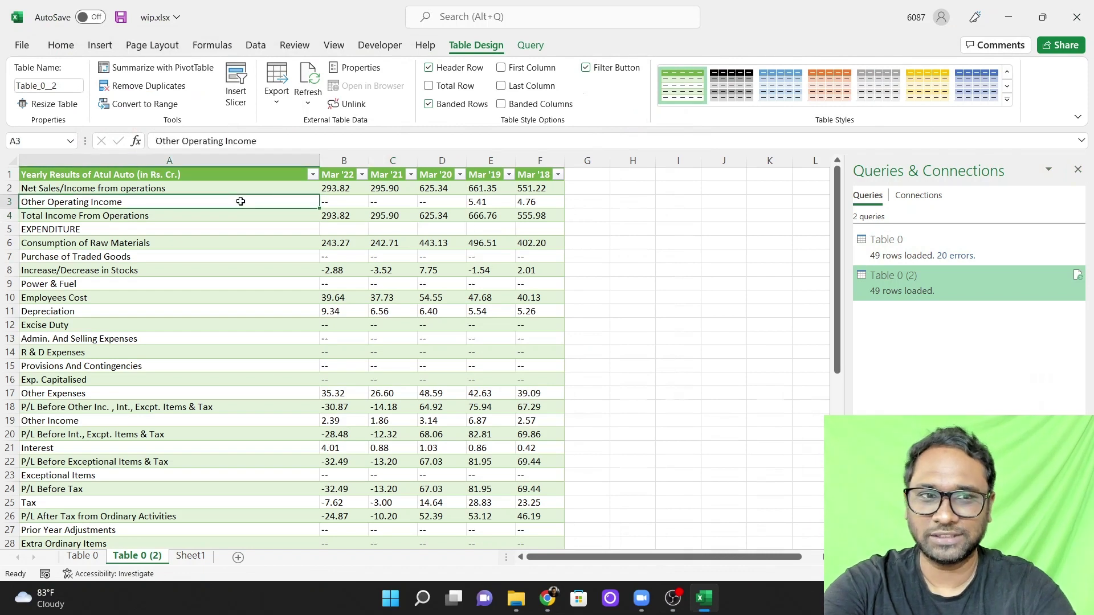
{"action": "left_click", "coordinate": [349, 187]}
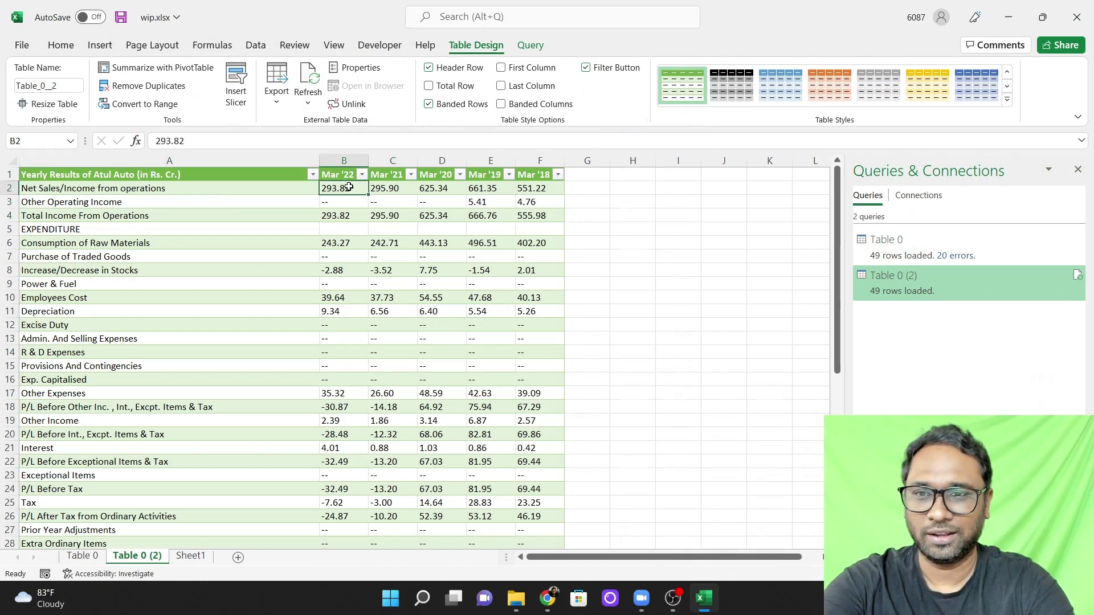
{"action": "key", "text": "Right"}
{"action": "key", "text": "Left"}
{"action": "key", "text": "ctrl+shift+Down"}
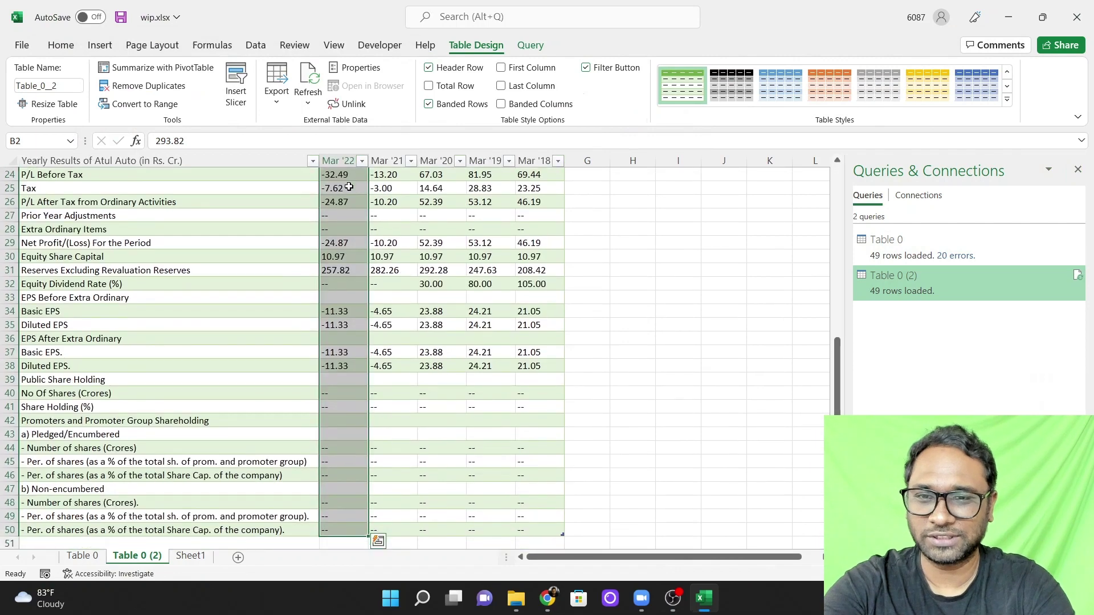
{"action": "key", "text": "ctrl+Up"}
{"action": "key", "text": "Right"}
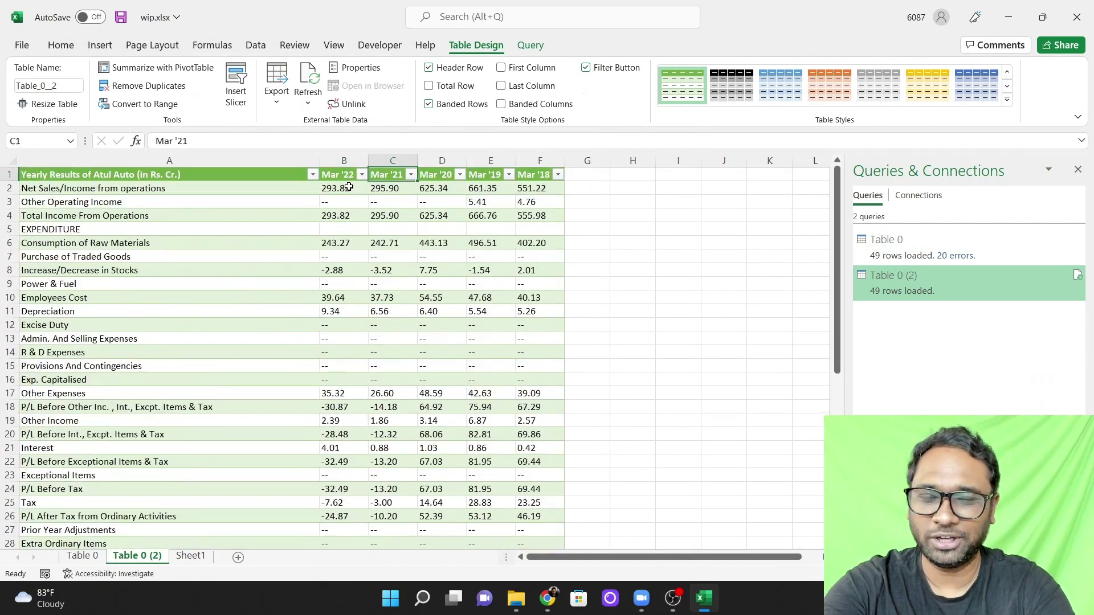
{"action": "key", "text": "Right"}
{"action": "key", "text": "Right"}
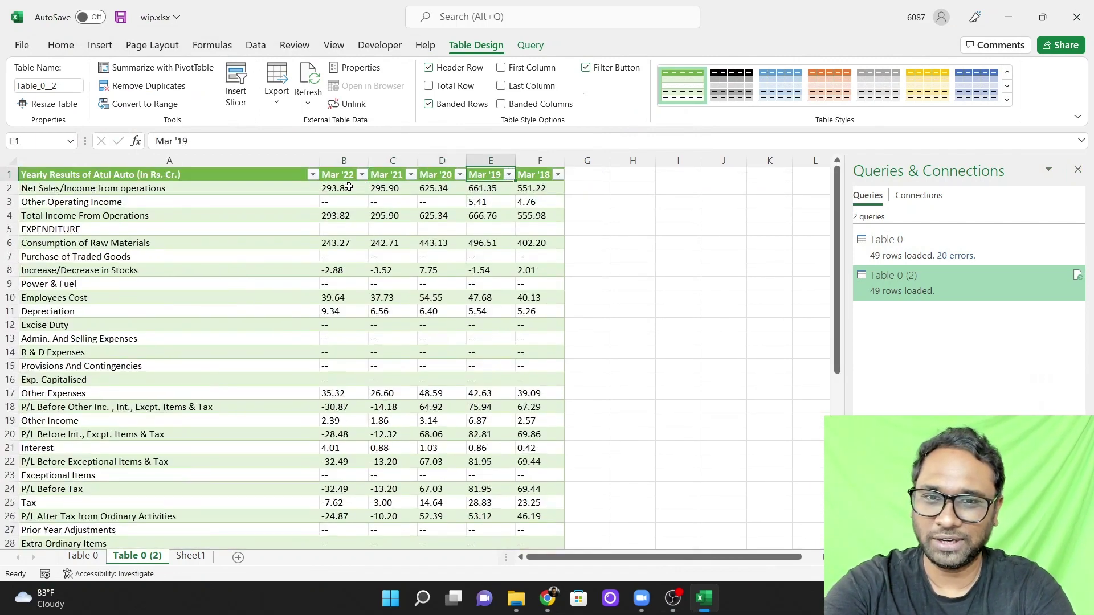
{"action": "key", "text": "Left"}
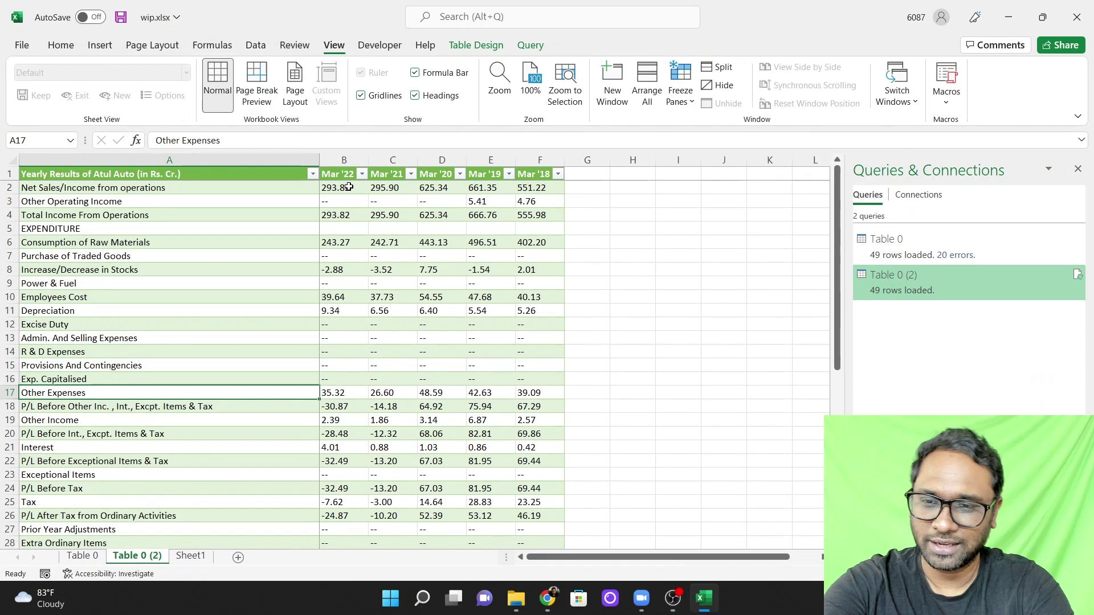
{"action": "key", "text": "Down"}
{"action": "key", "text": "Down"}
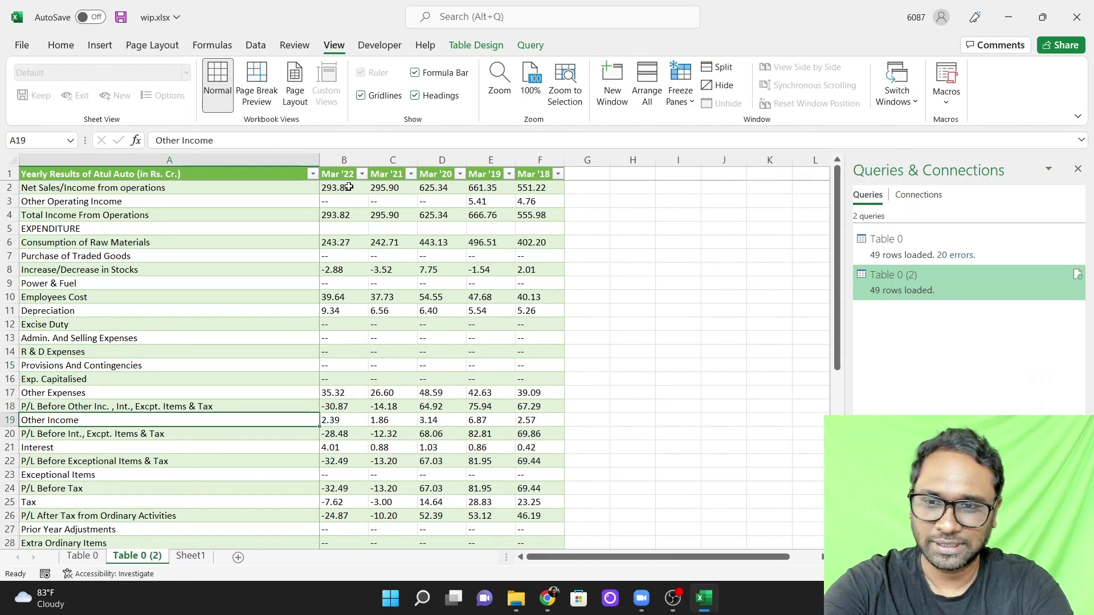
{"action": "key", "text": "Up"}
{"action": "key", "text": "Down"}
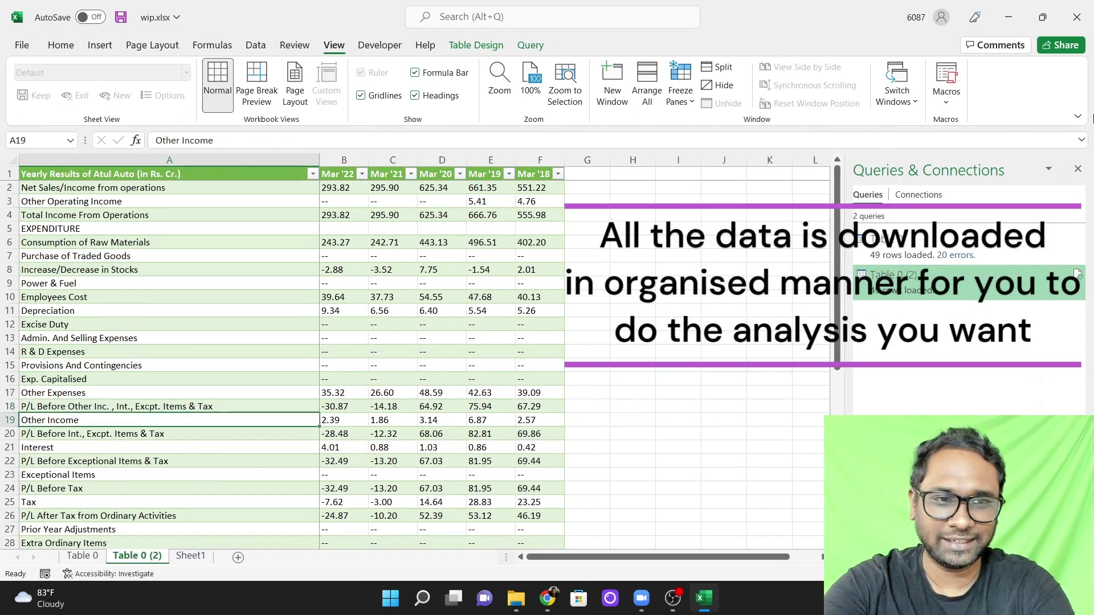
Step: Close the Queries & Connections pane and select the Mar '22 header cell of the results table
{"action": "left_click", "coordinate": [1077, 169]}
{"action": "left_click", "coordinate": [675, 199]}
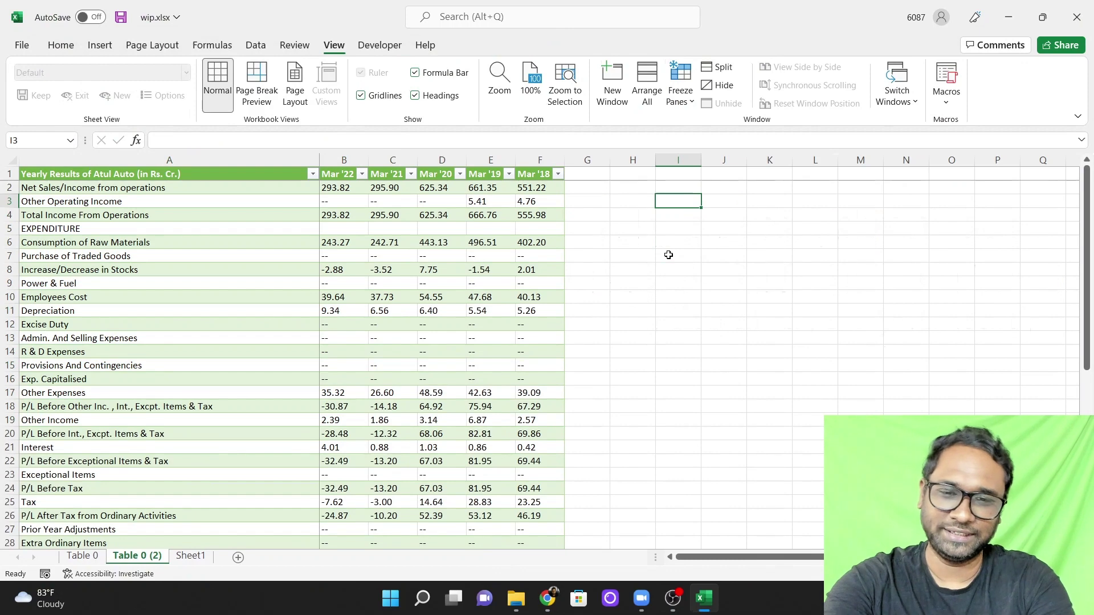
{"action": "key", "text": "Left"}
{"action": "key", "text": "Left"}
{"action": "key", "text": "Up"}
{"action": "key", "text": "Left"}
{"action": "key", "text": "Up"}
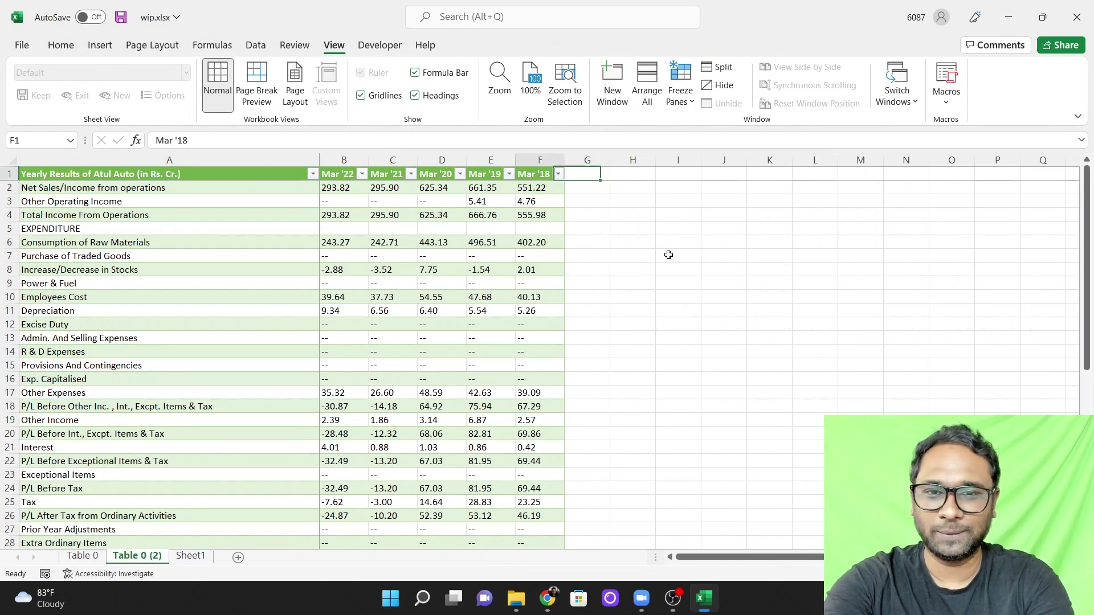
{"action": "key", "text": "Left"}
{"action": "key", "text": "Left"}
{"action": "key", "text": "Left"}
Step: Switch to Chrome, open Atul Auto's Balance Sheet page in a new tab and select its web address
{"action": "key", "text": "alt+Tab"}
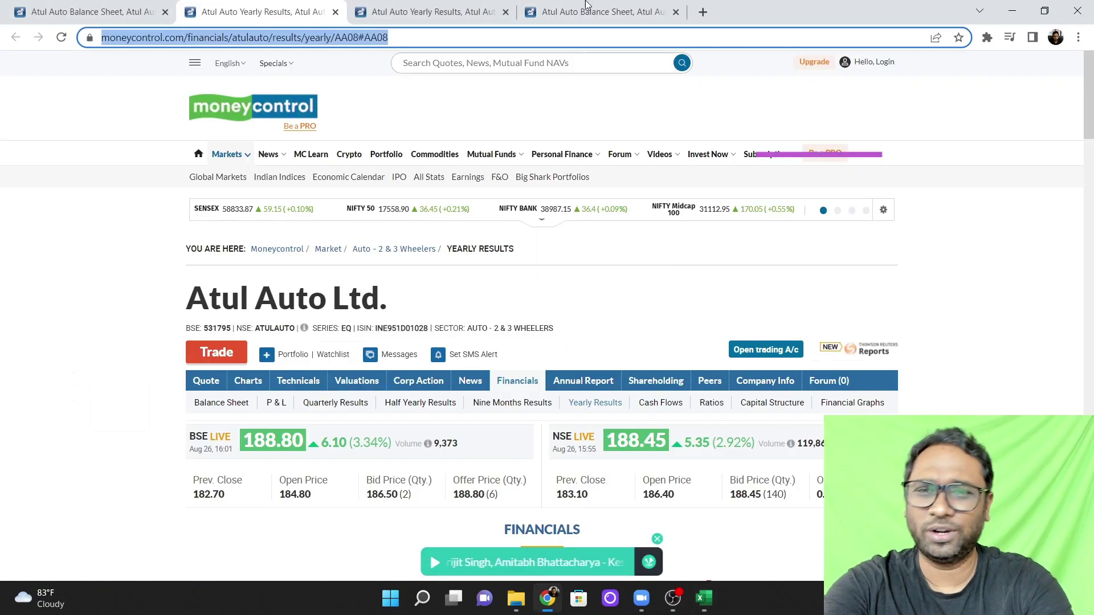
{"action": "mouse_move", "coordinate": [561, 154]}
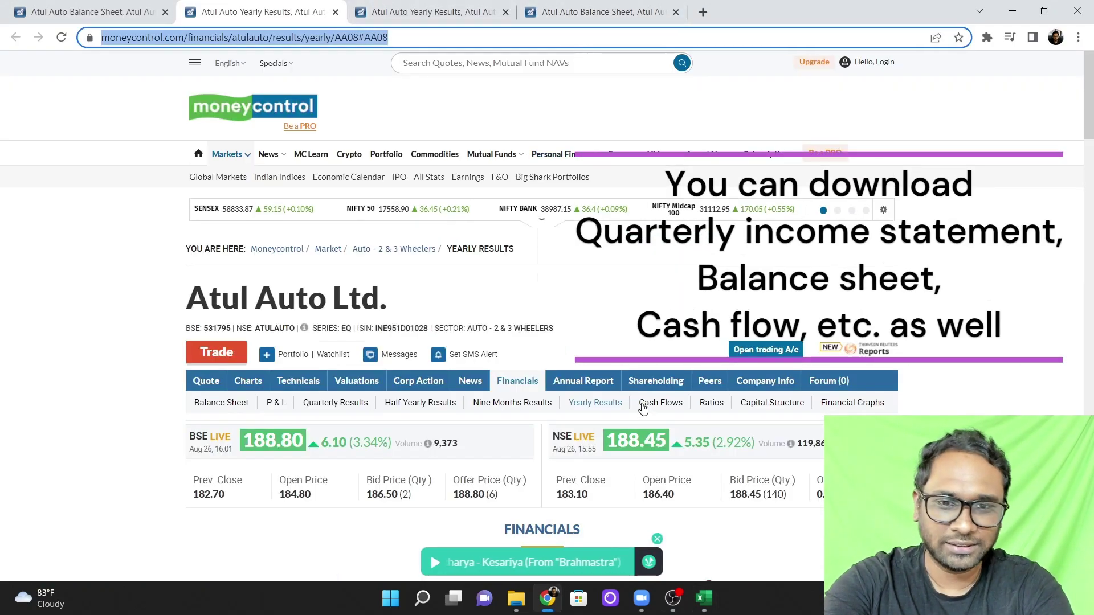
{"action": "left_click", "coordinate": [231, 404]}
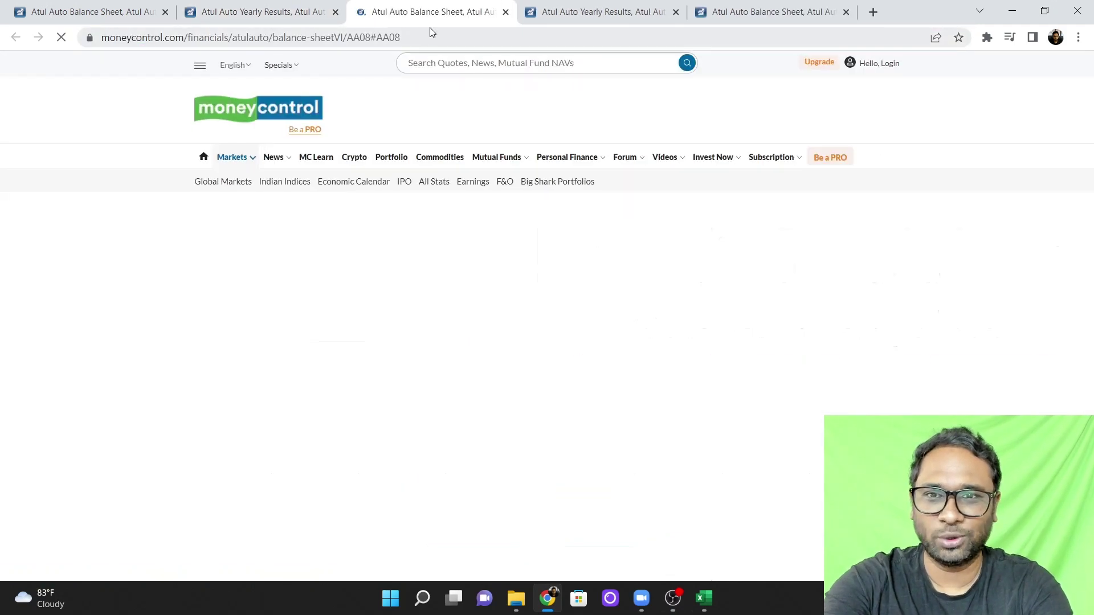
{"action": "left_click", "coordinate": [430, 34]}
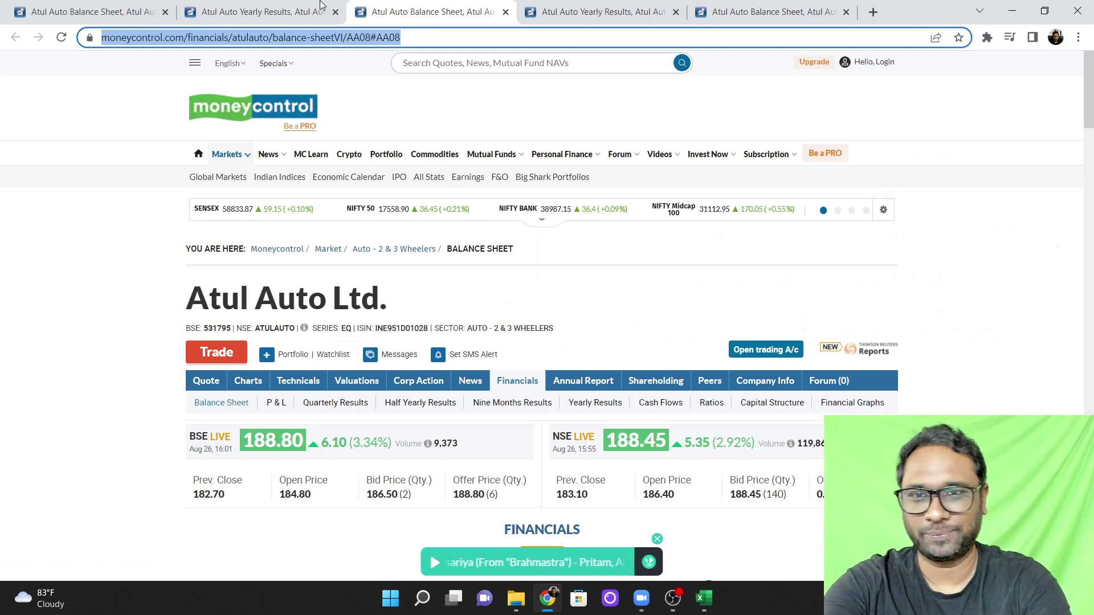
{"action": "left_click", "coordinate": [262, 11]}
{"action": "left_click", "coordinate": [432, 10]}
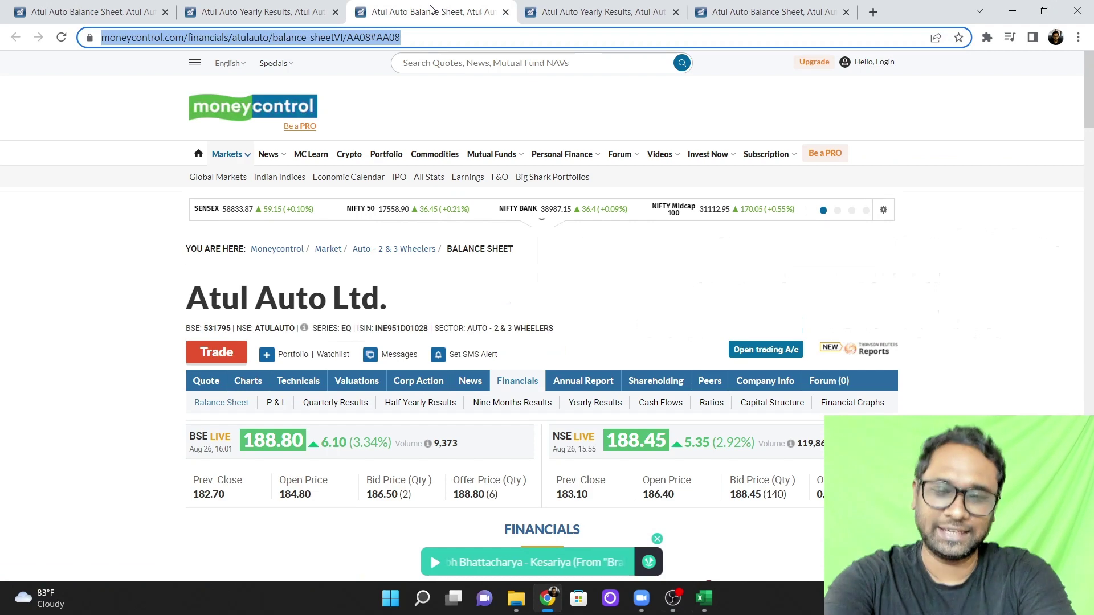
Step: Switch to the moneycontrol data.xlsm workbook in Excel and select the IS Q label in the ticker link list
{"action": "key", "text": "alt+Tab"}
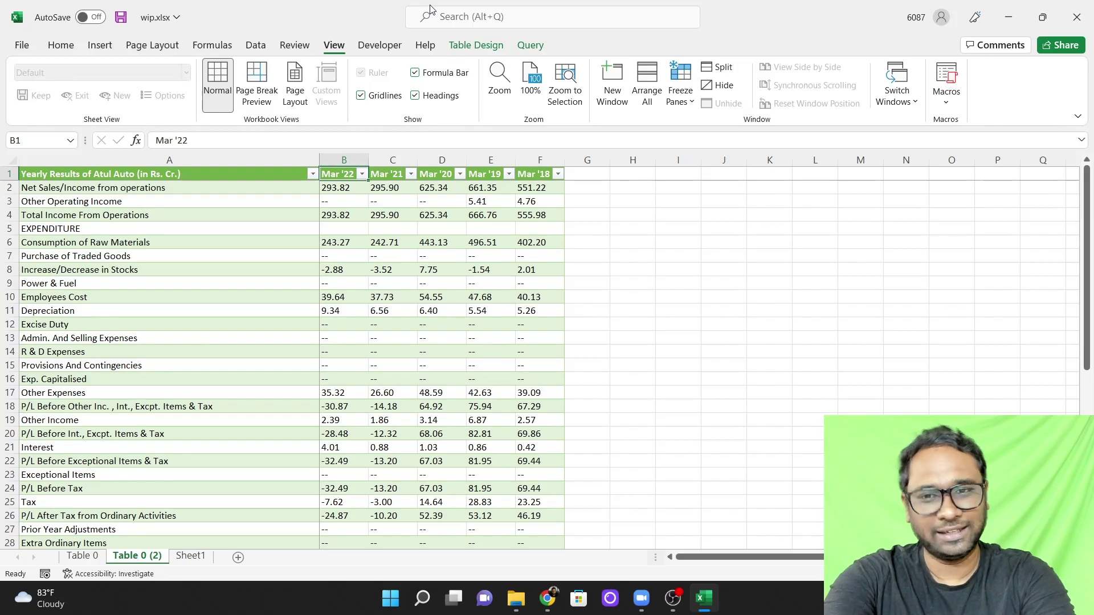
{"action": "key", "text": "super+Tab"}
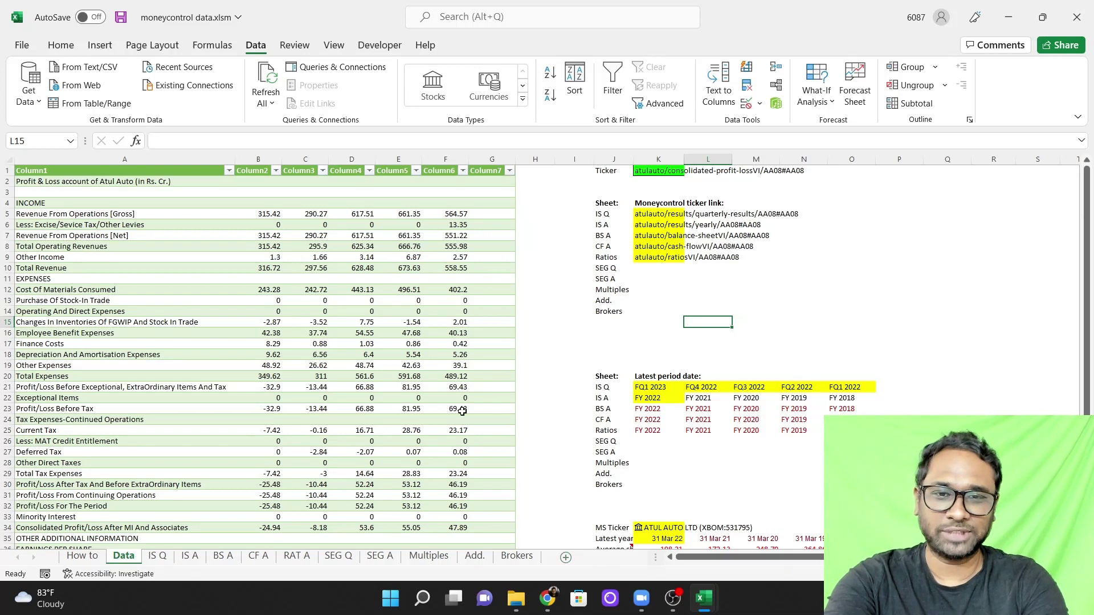
{"action": "left_click", "coordinate": [606, 214]}
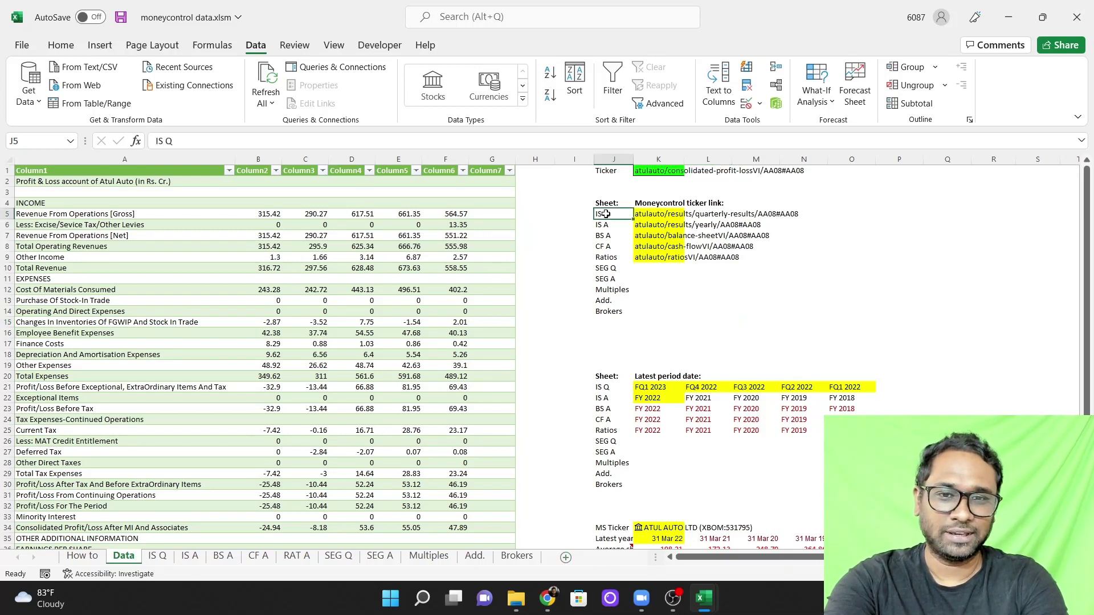